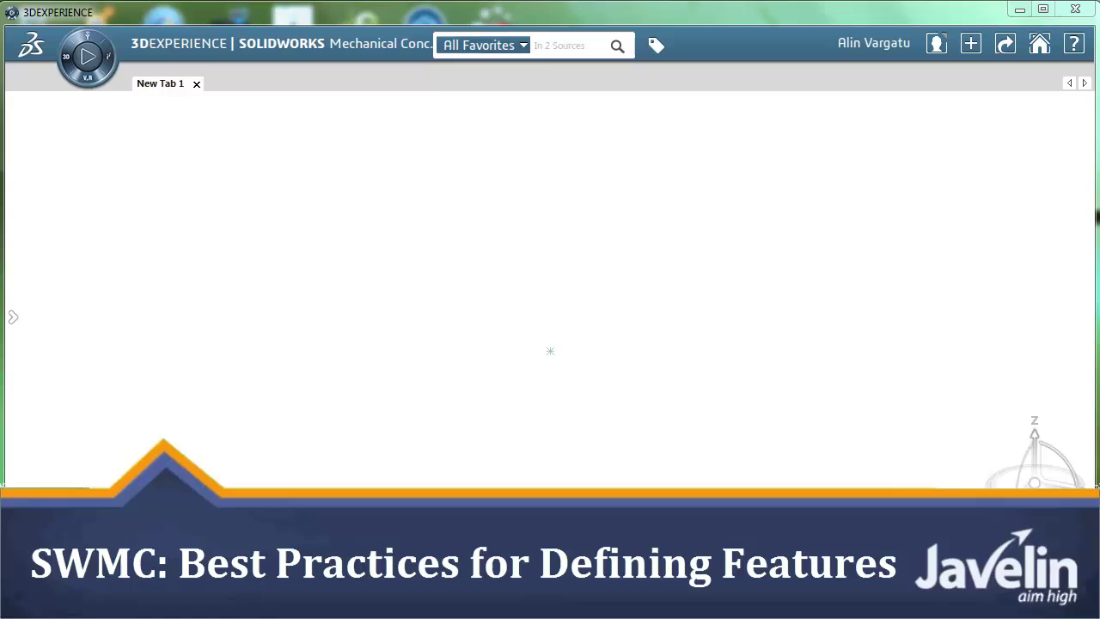
- Expand the Design Tree so the new part's Top, Front and Right planes appear
click(12, 318)
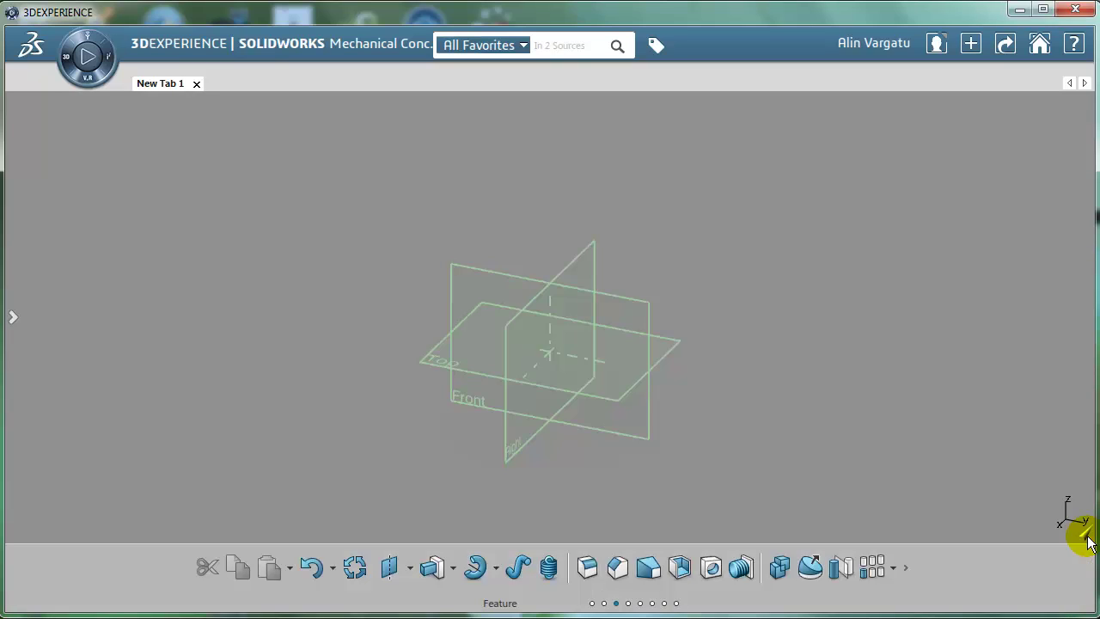
- On the Top plane, sketch a centre rectangle from the origin and pick its top edge for dimensioning
click(669, 347)
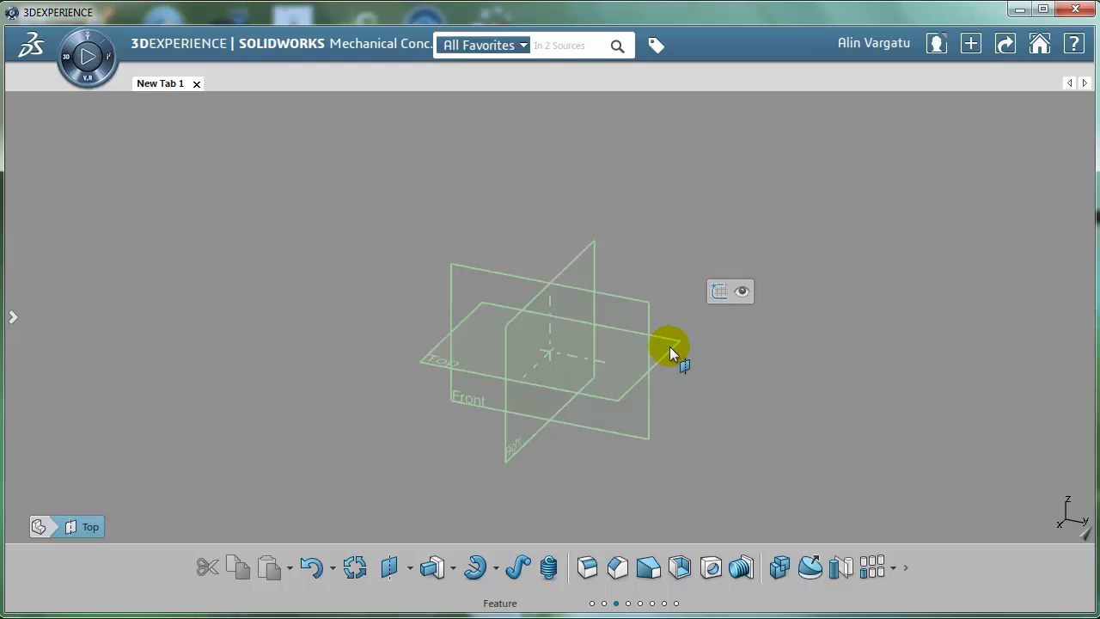
click(718, 293)
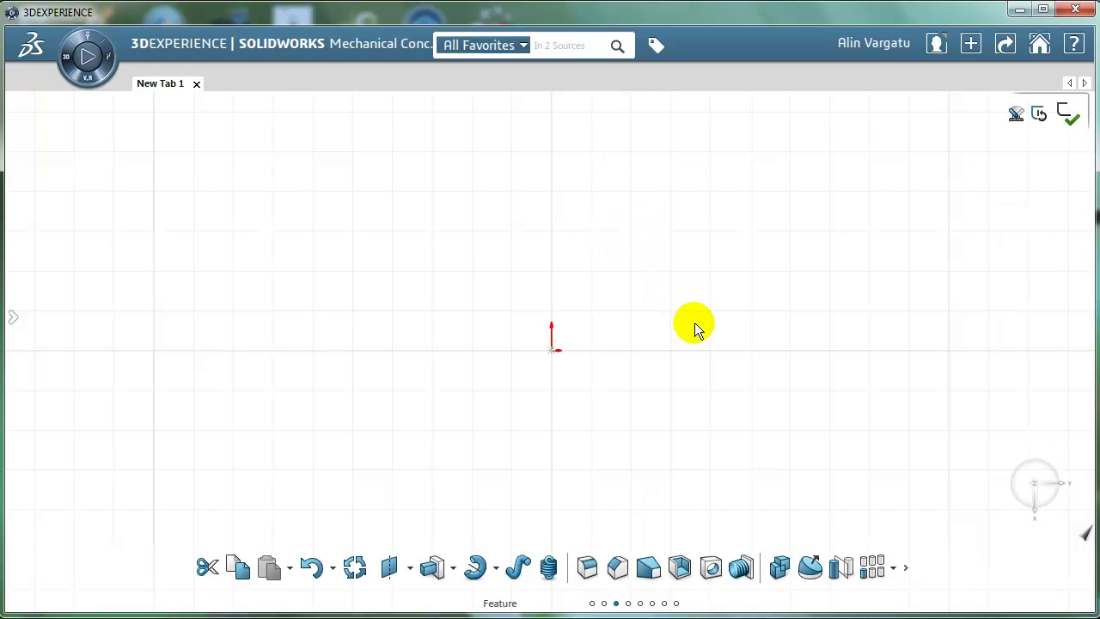
right_click(732, 325)
click(742, 413)
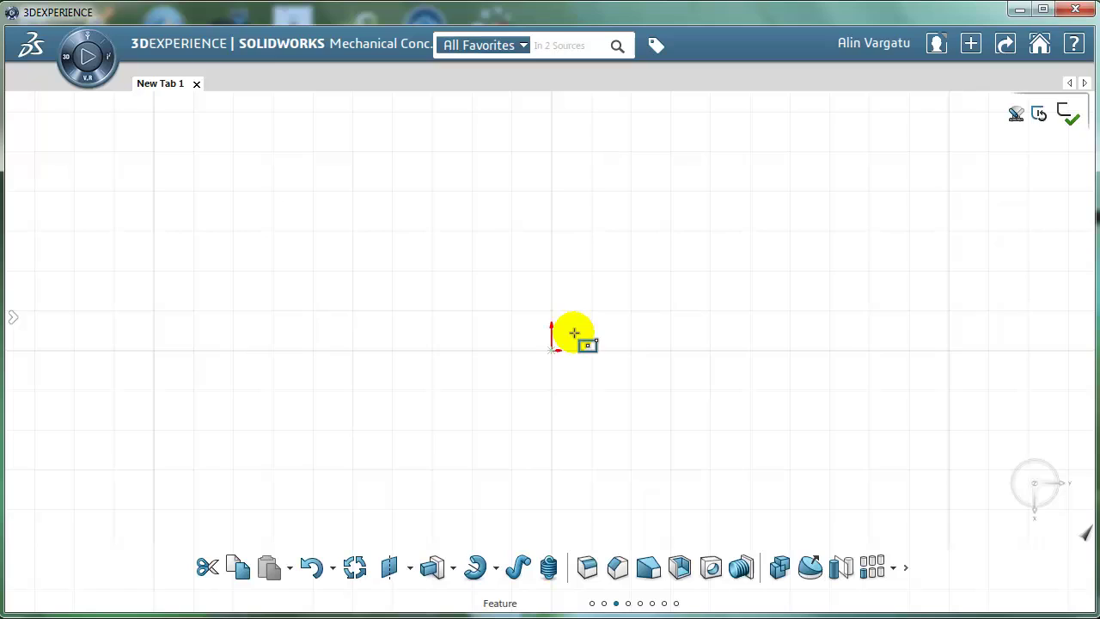
click(551, 349)
click(747, 259)
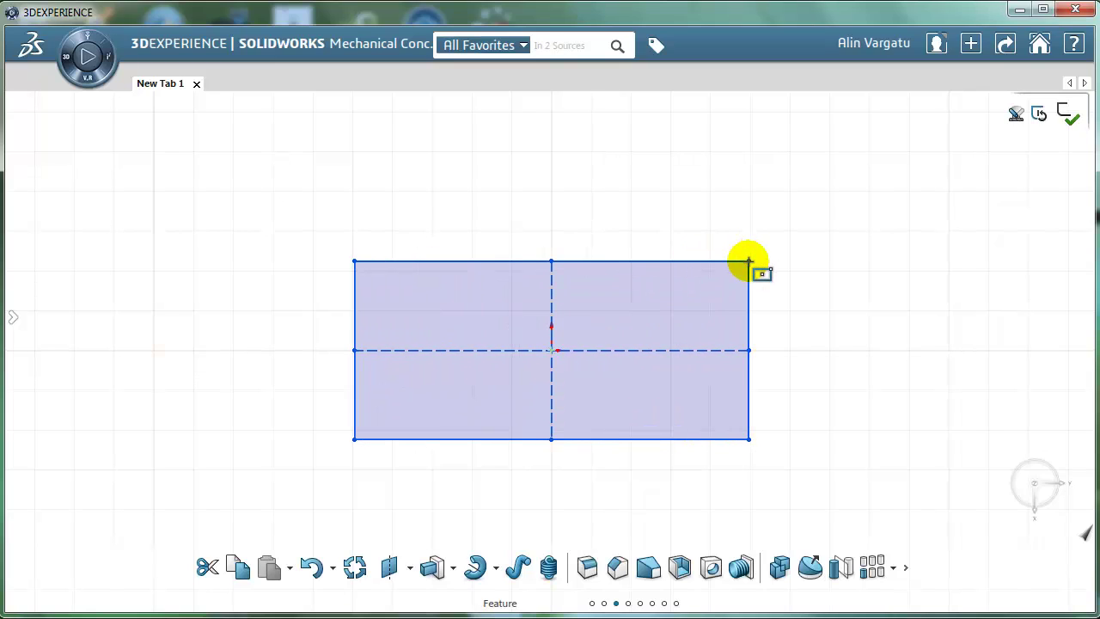
key(Escape)
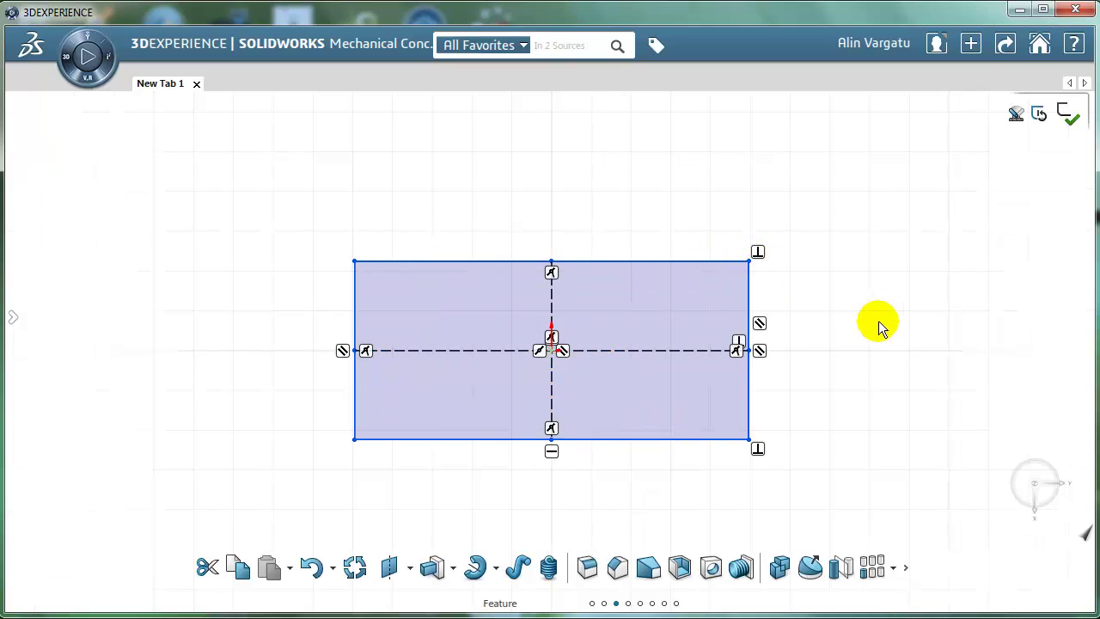
click(650, 259)
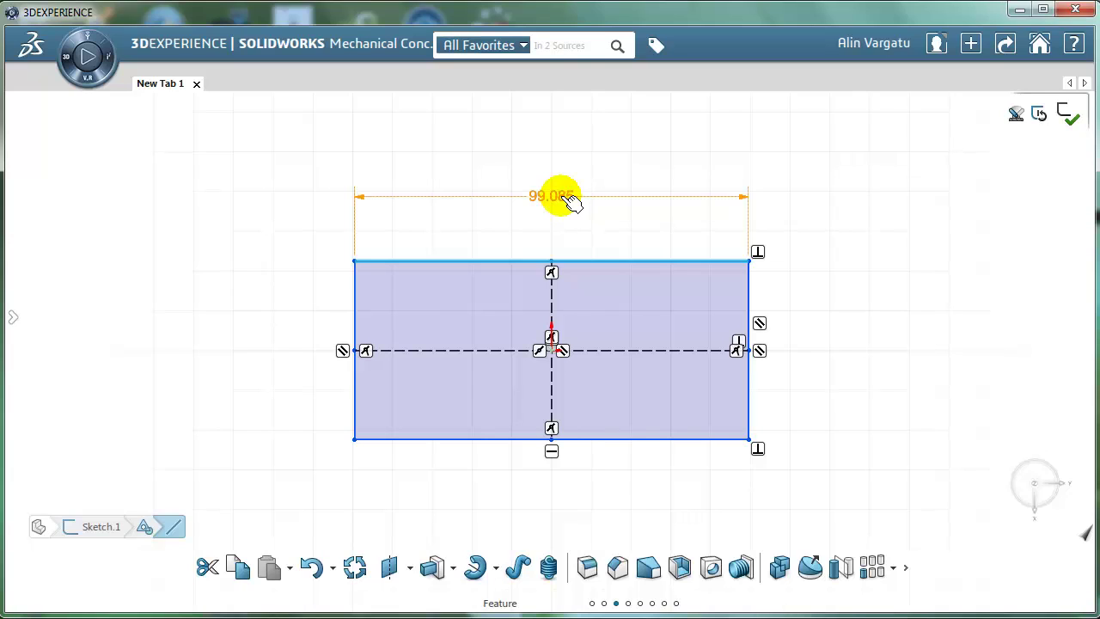
- Change the rectangle's width from 99.085 to 100 and dimension its left edge at 60
double_click(569, 198)
text(100)
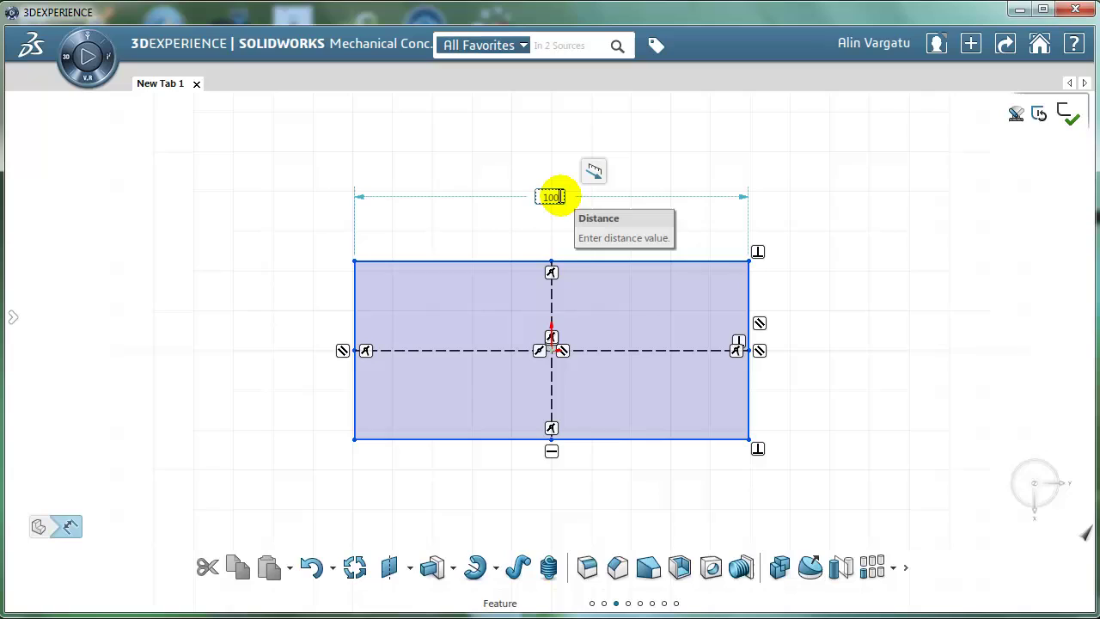
key(Return)
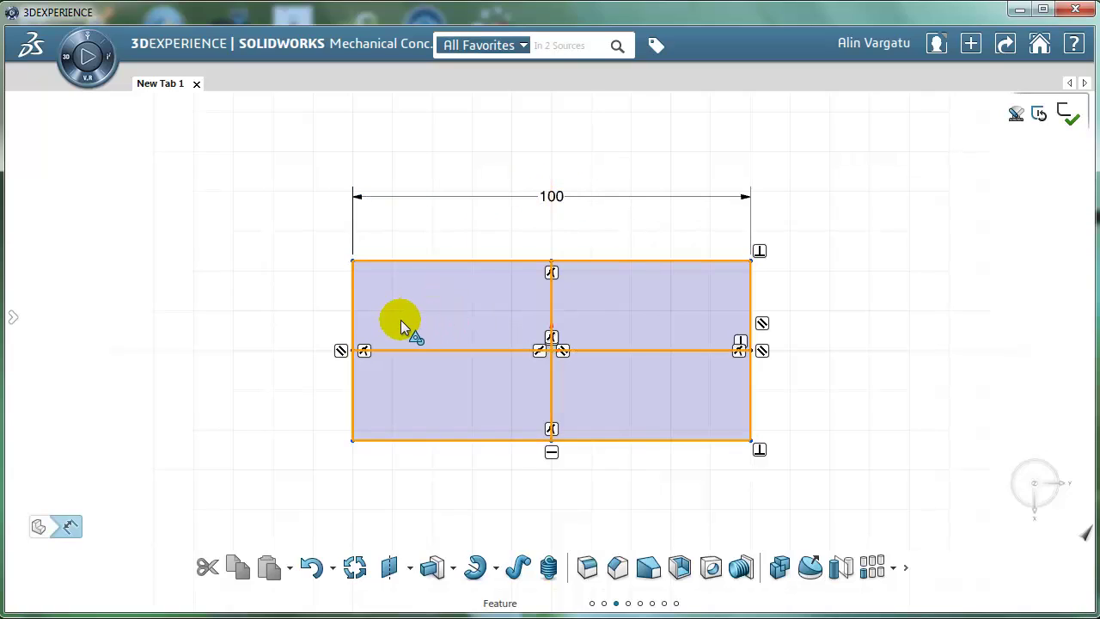
double_click(353, 319)
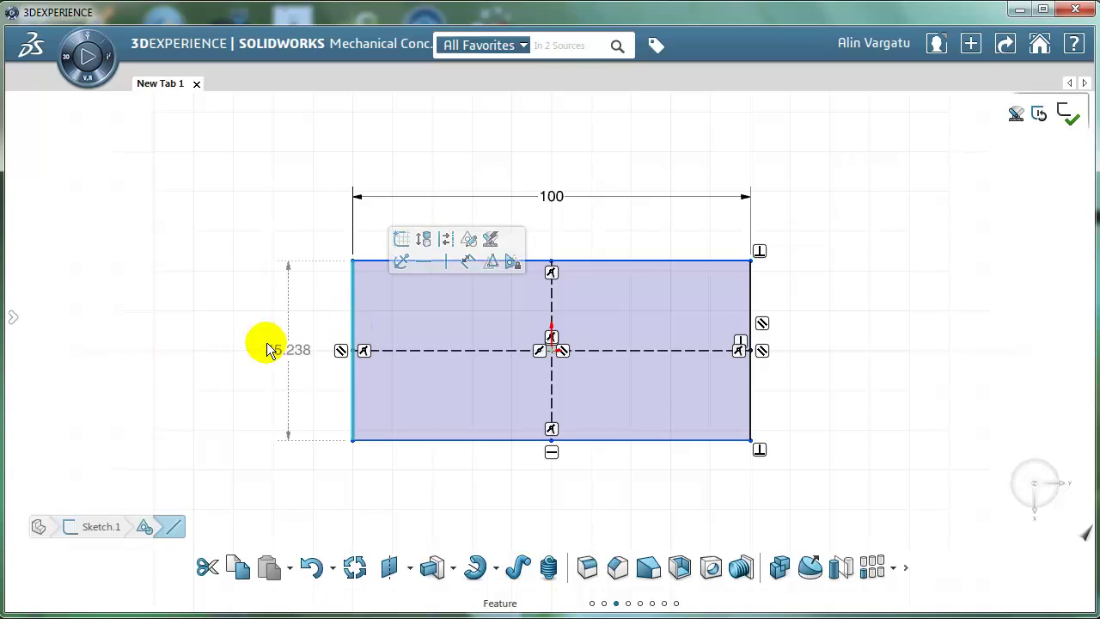
click(289, 348)
text(60)
key(Return)
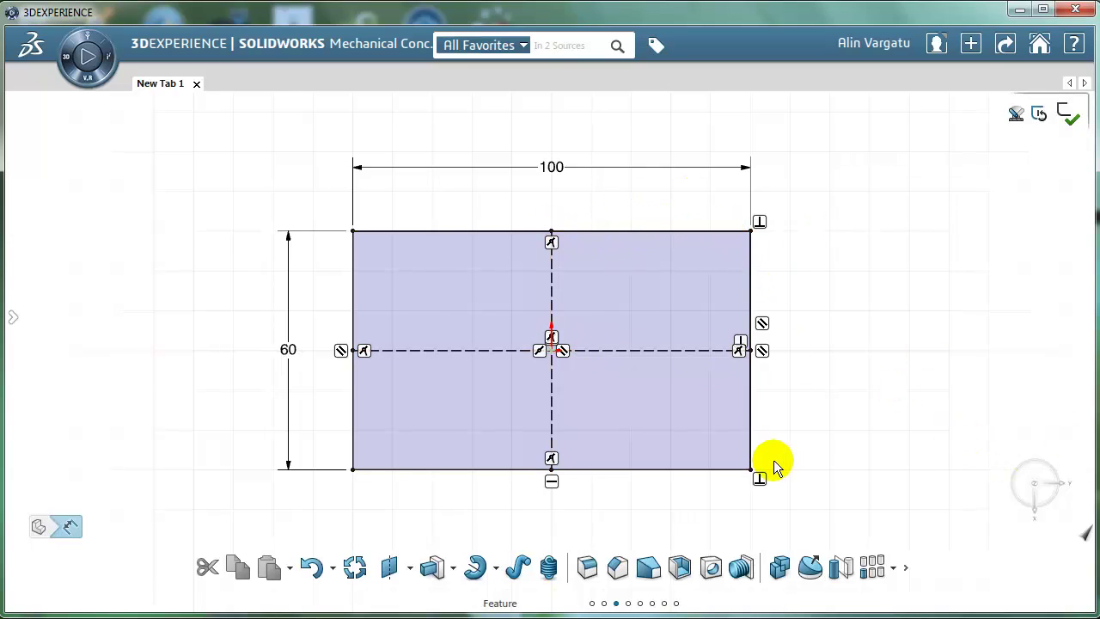
mouse_move(850, 456)
middle_down()
mouse_move(825, 375)
mouse_move(768, 350)
middle_up()
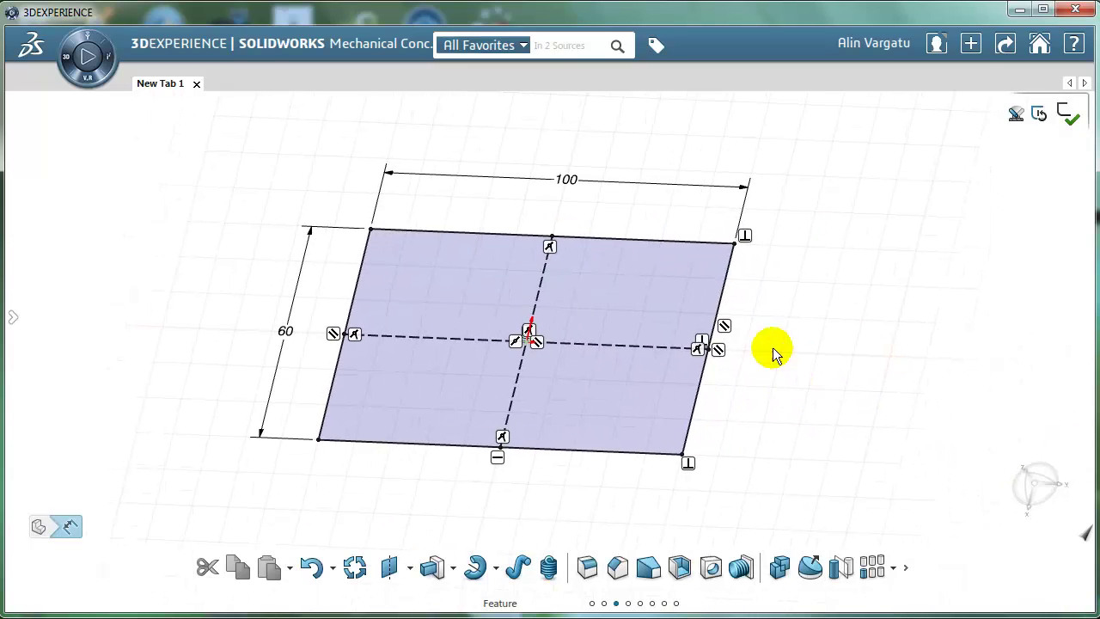
click(640, 295)
click(290, 412)
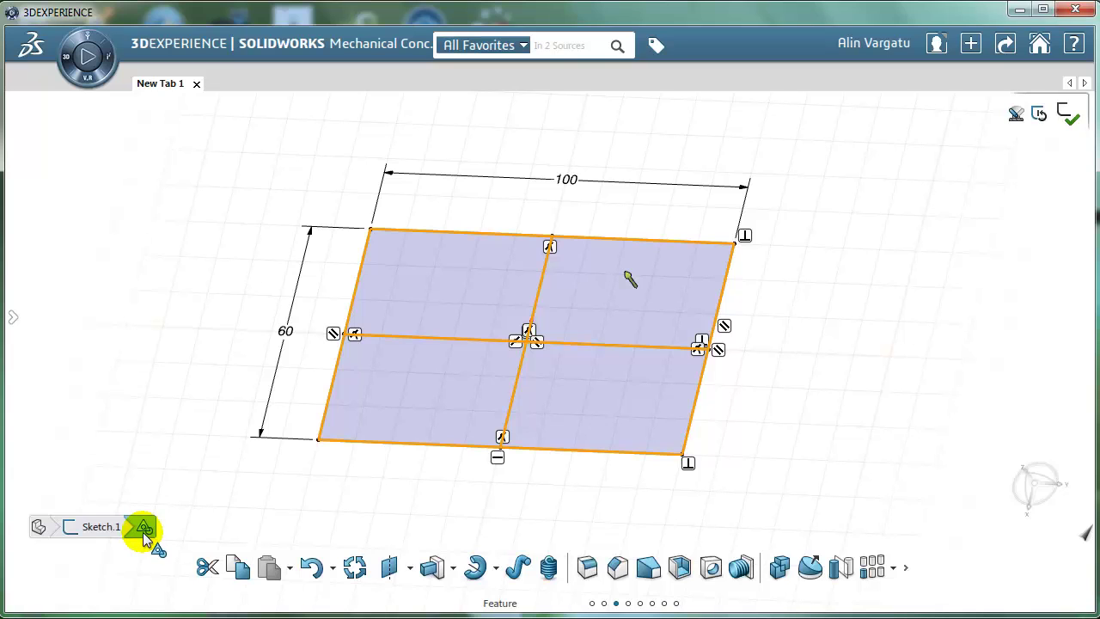
- Pull the 100 × 60 rectangle up 30 mm into a solid box and select its top face
mouse_move(387, 499)
middle_down()
mouse_move(705, 452)
mouse_move(685, 417)
middle_up()
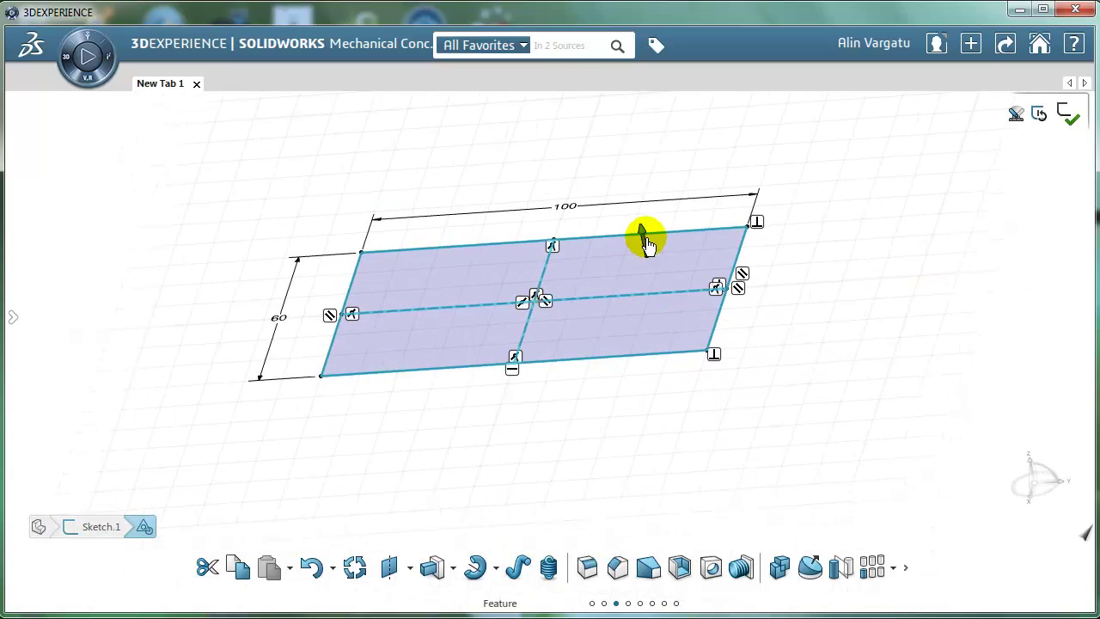
mouse_move(639, 233)
mouse_down()
mouse_move(639, 202)
mouse_move(679, 186)
mouse_move(668, 158)
mouse_up()
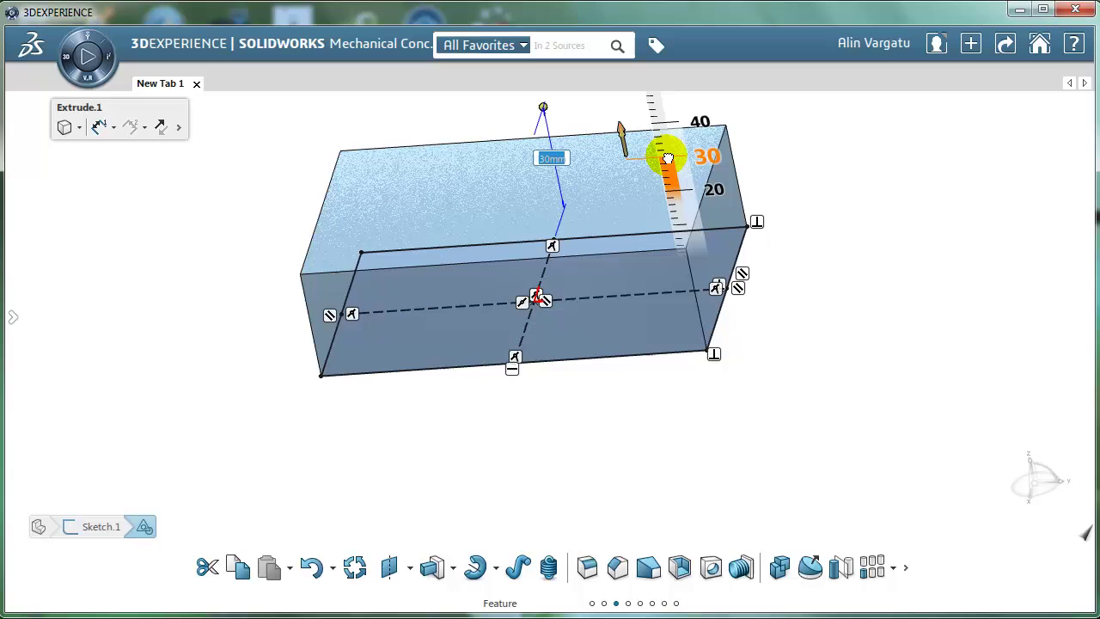
drag(668, 158, 667, 158)
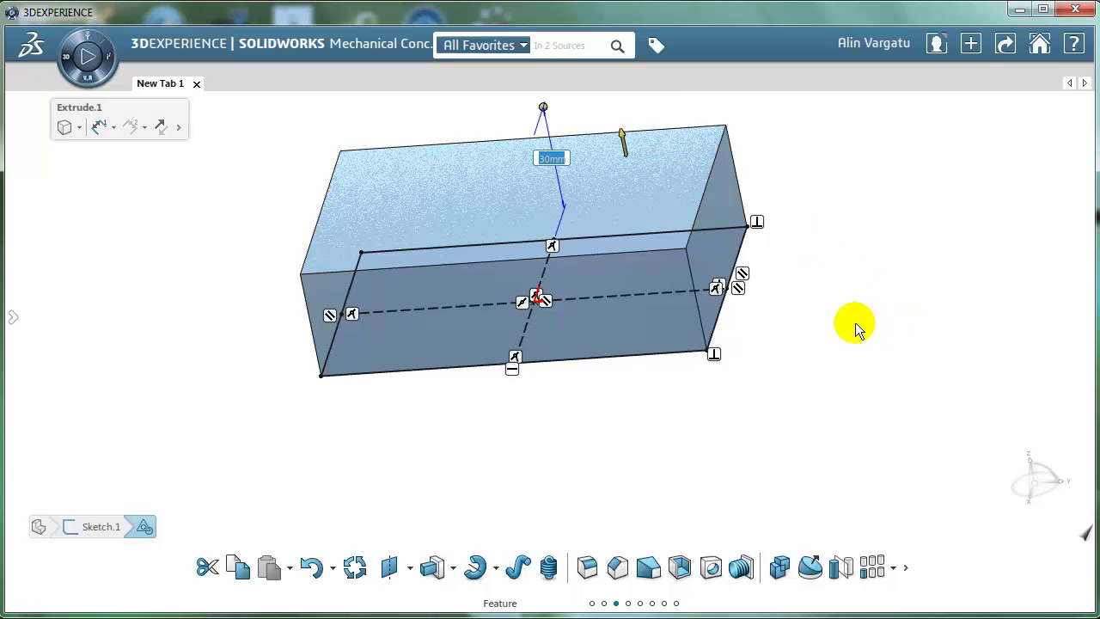
click(855, 322)
scroll(505, 319, down, 2)
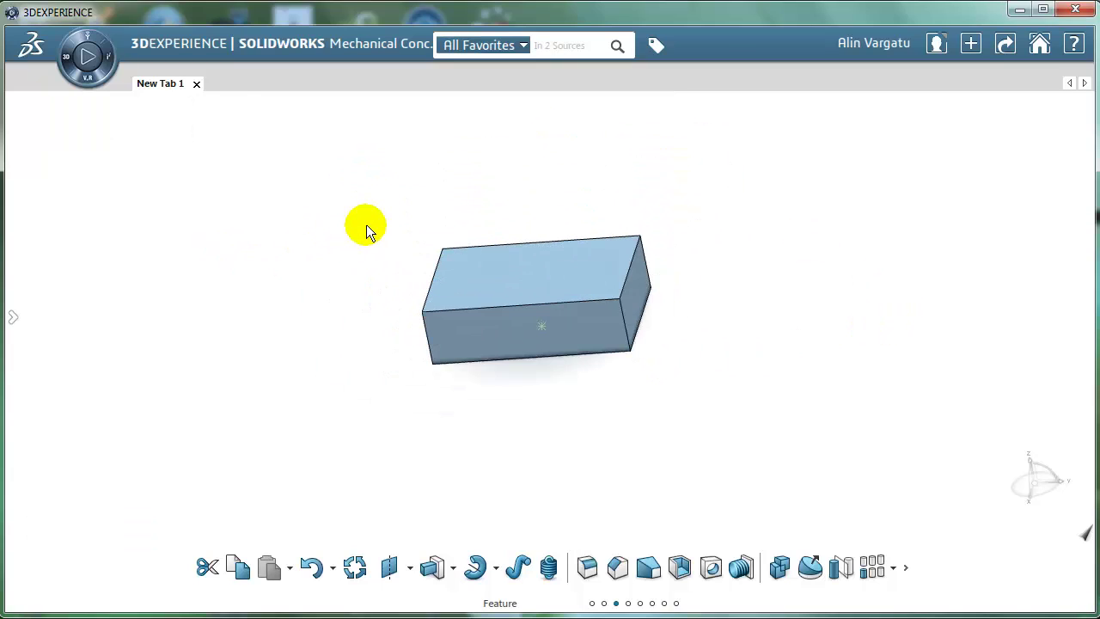
scroll(366, 224, up, 1)
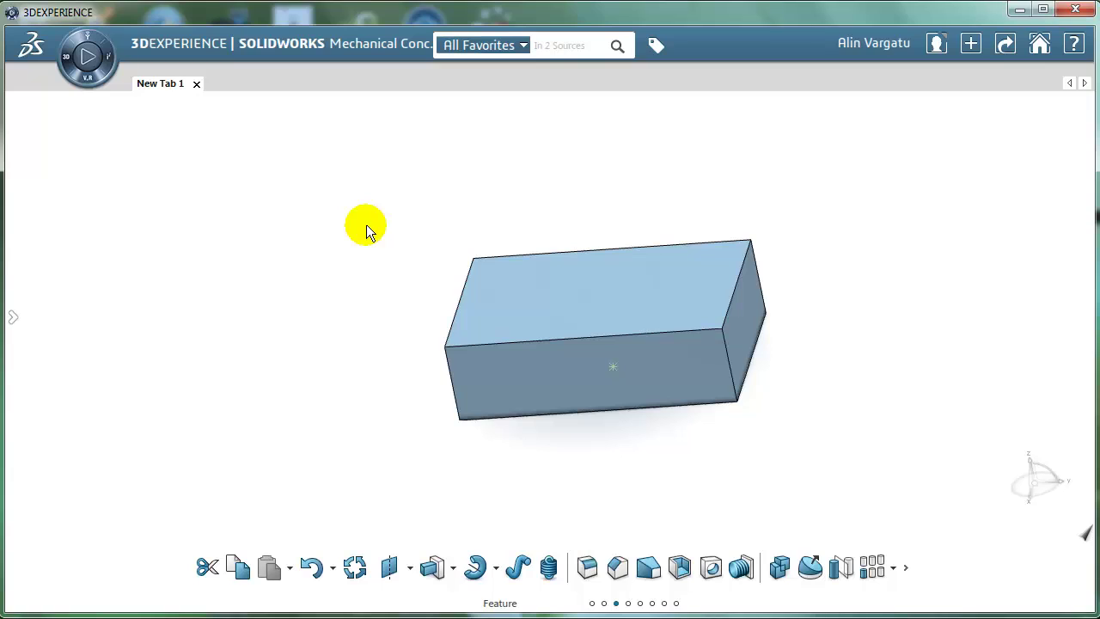
click(613, 291)
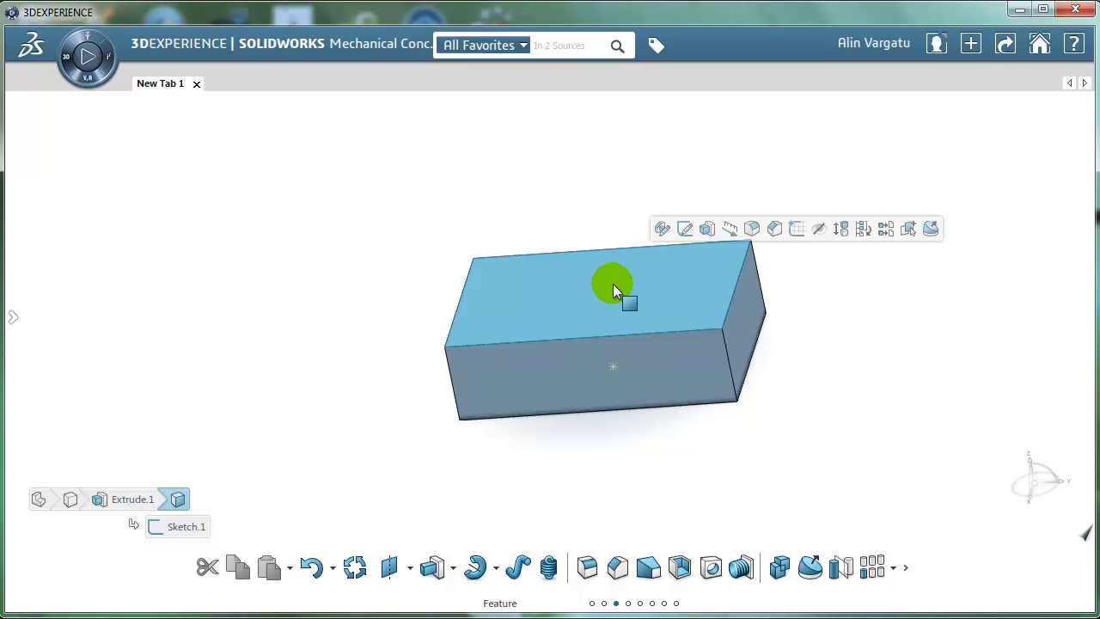
- In the base sketch, draw a circle centred on the right edge's midpoint through the bottom-right corner
click(684, 228)
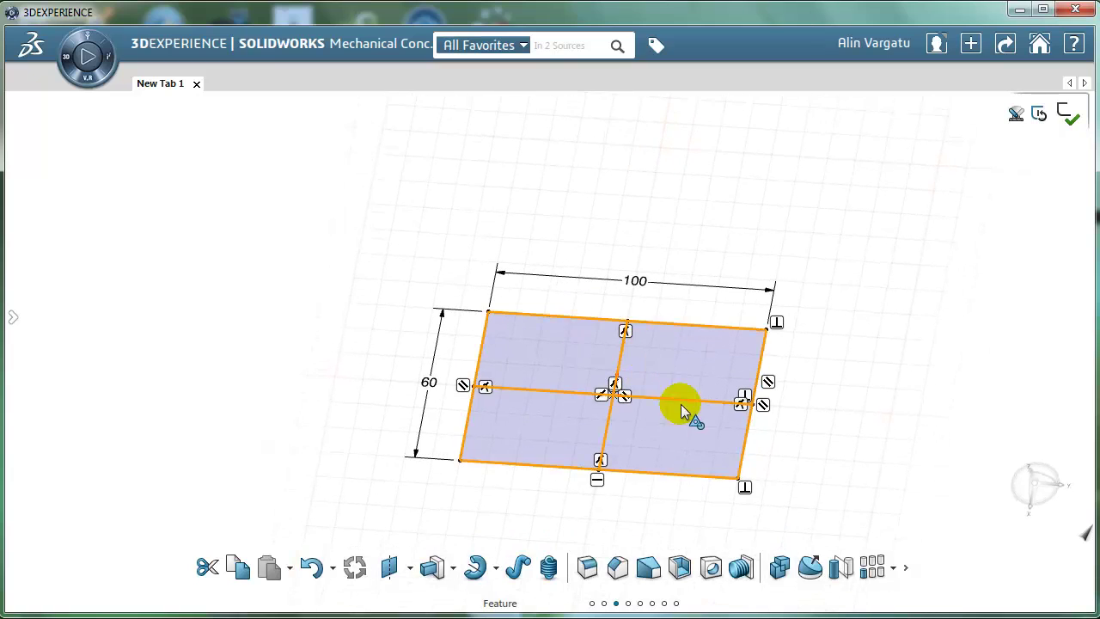
scroll(816, 430, down, 2)
right_click(845, 388)
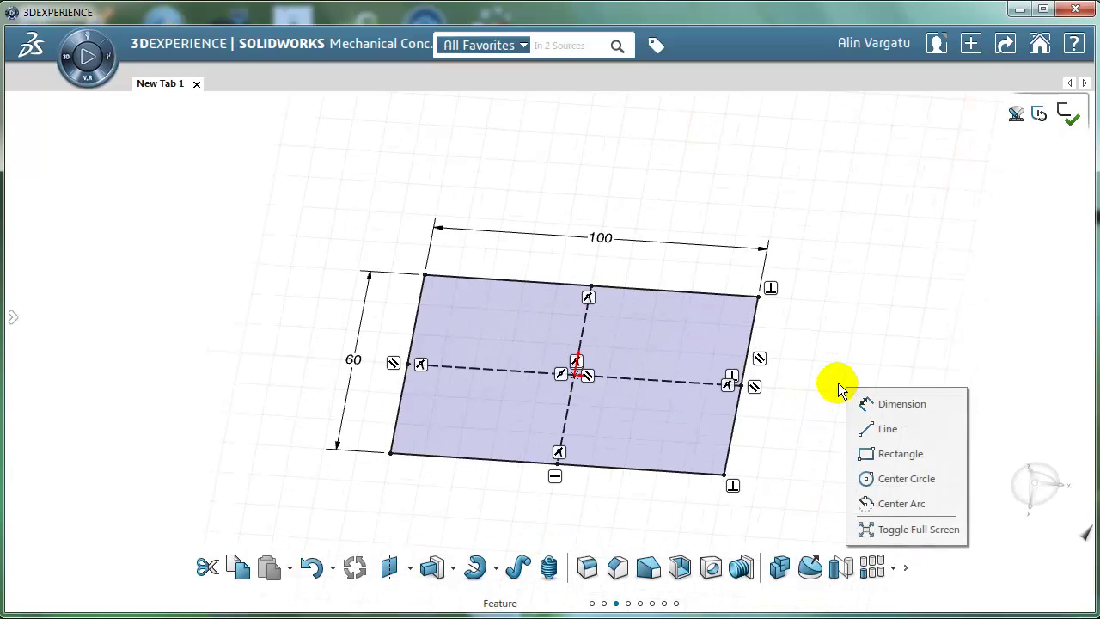
click(866, 478)
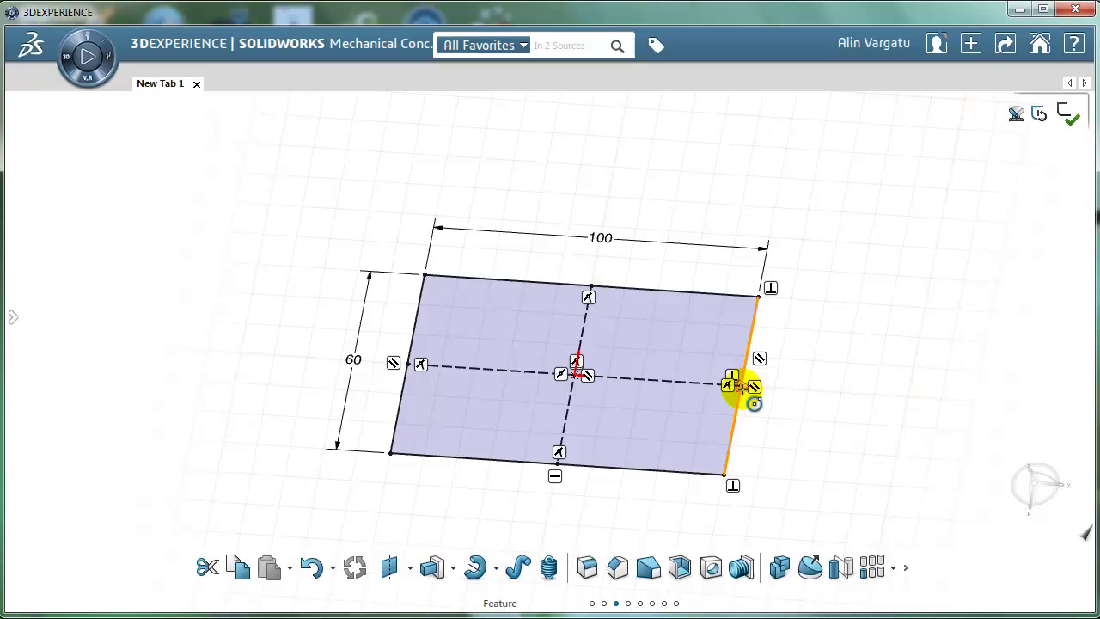
click(742, 384)
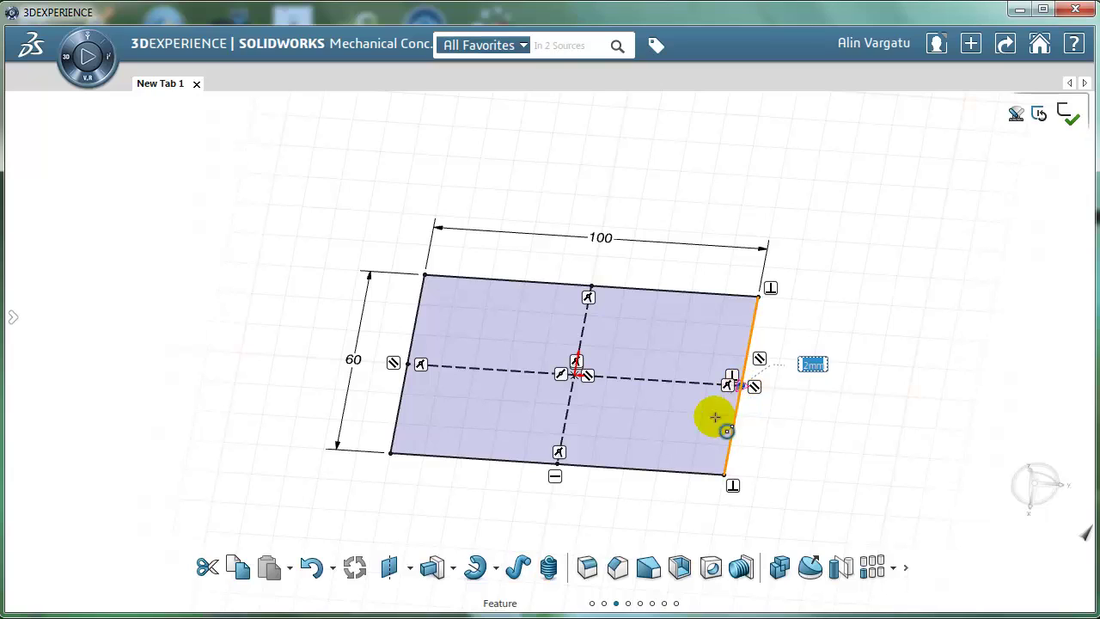
click(725, 474)
key(Escape)
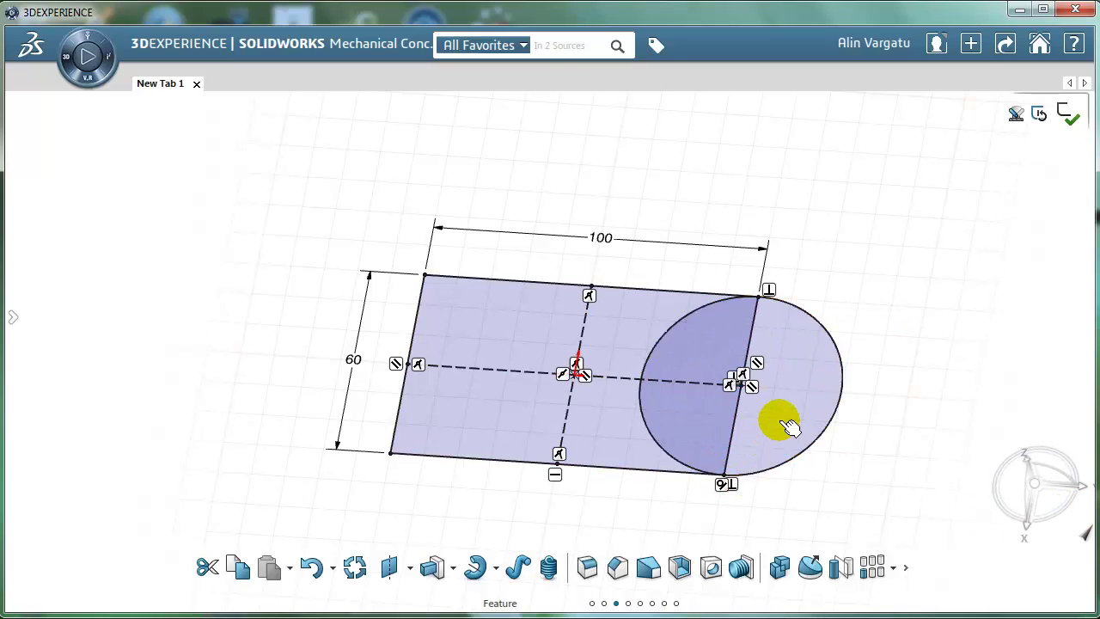
- Add the rectangle and circle together into one rounded-end profile
click(663, 402)
click(632, 328)
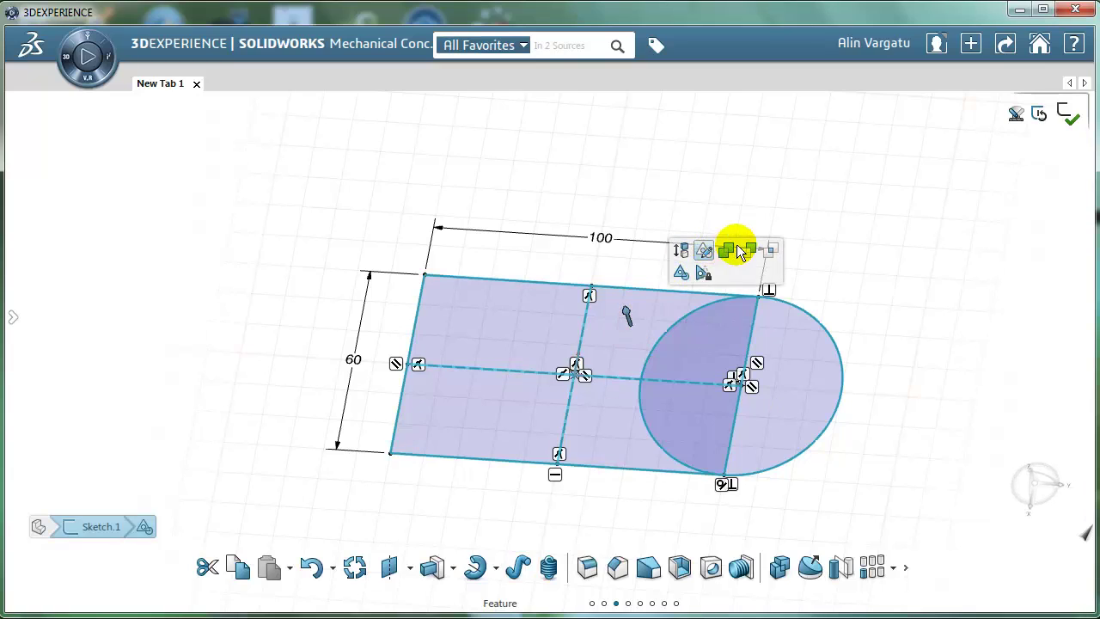
click(726, 250)
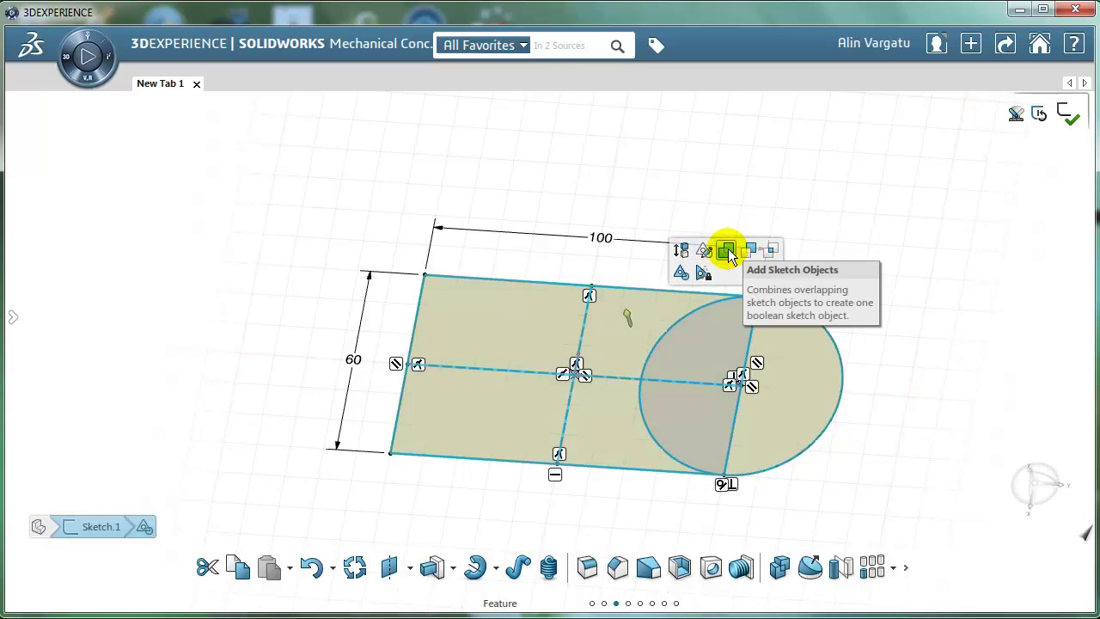
click(728, 250)
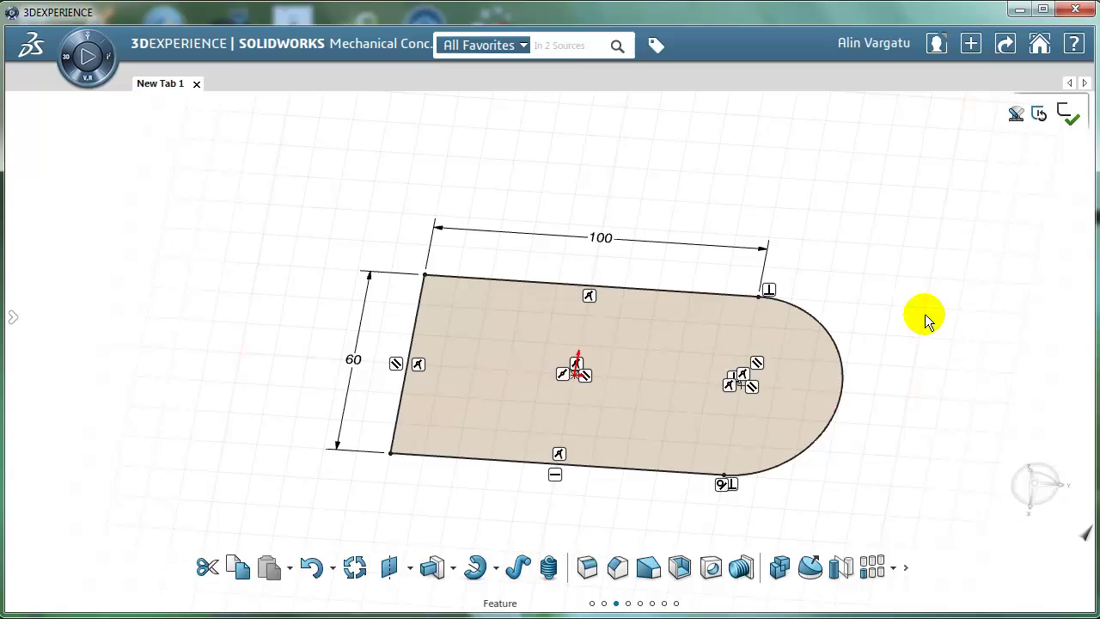
- Exit the sketch and select the block's top face
click(1065, 117)
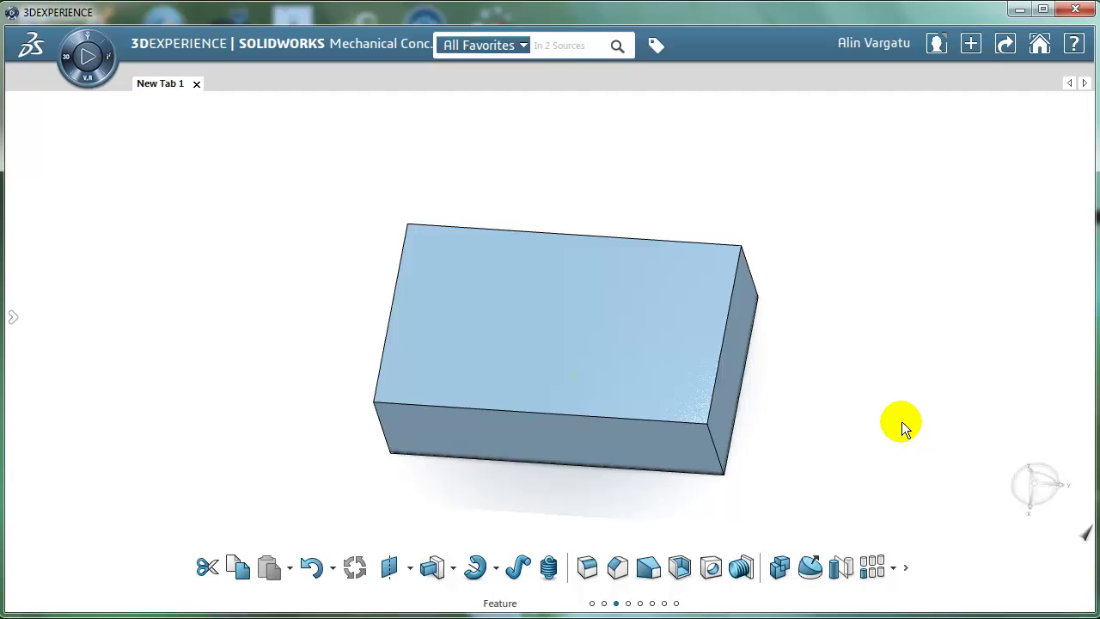
click(565, 305)
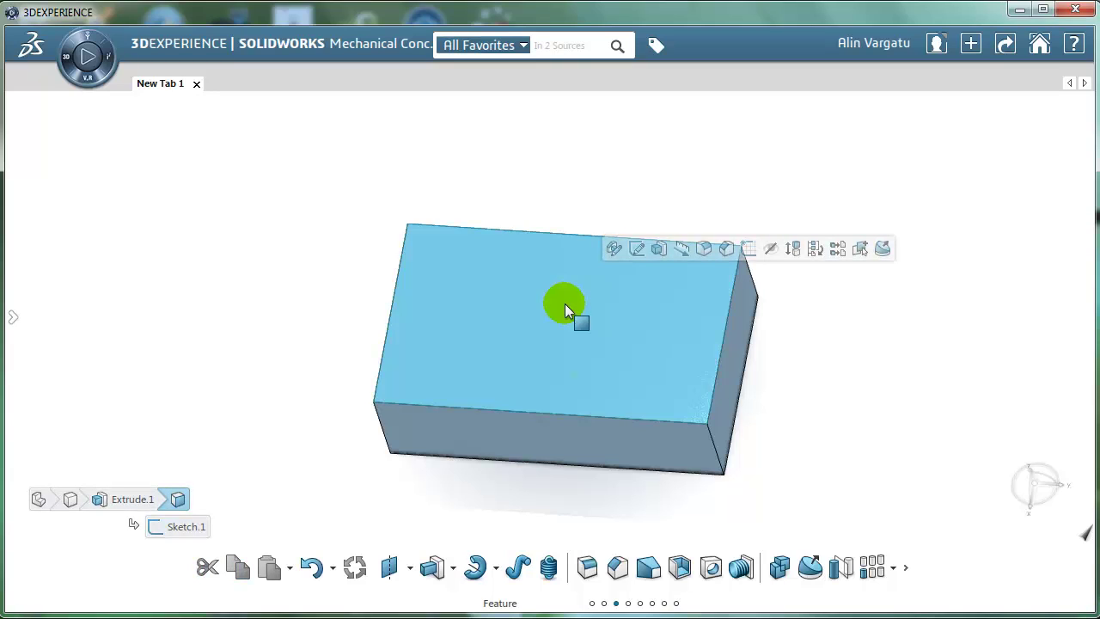
- Edit Extrude.1 to use the whole Sketch.1 as its profile, keeping the 30 mm depth
click(613, 251)
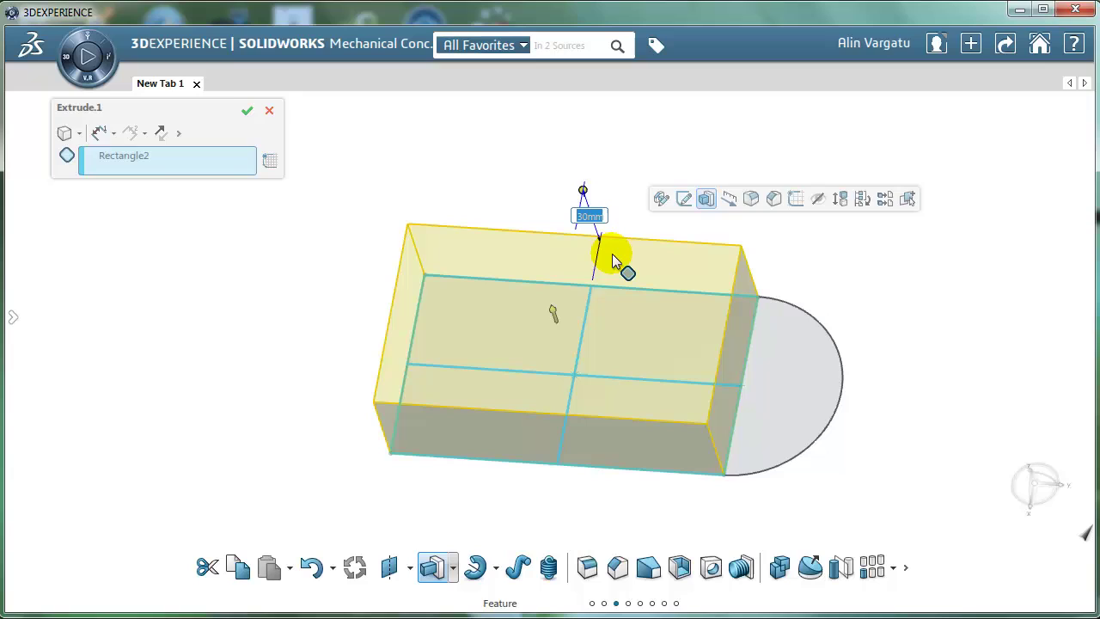
mouse_move(93, 160)
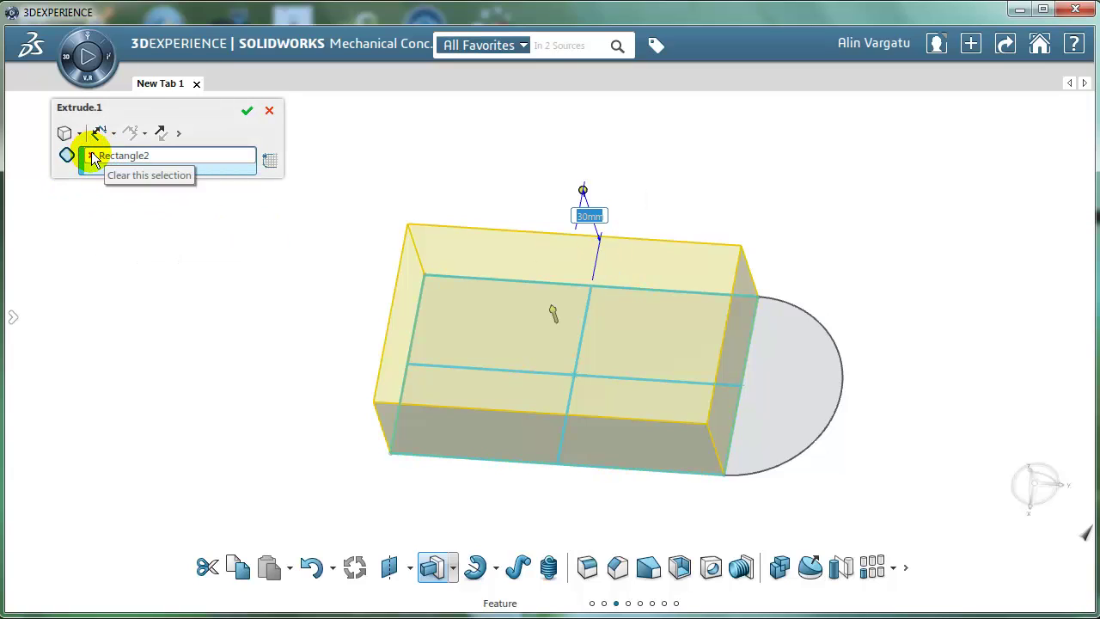
click(92, 156)
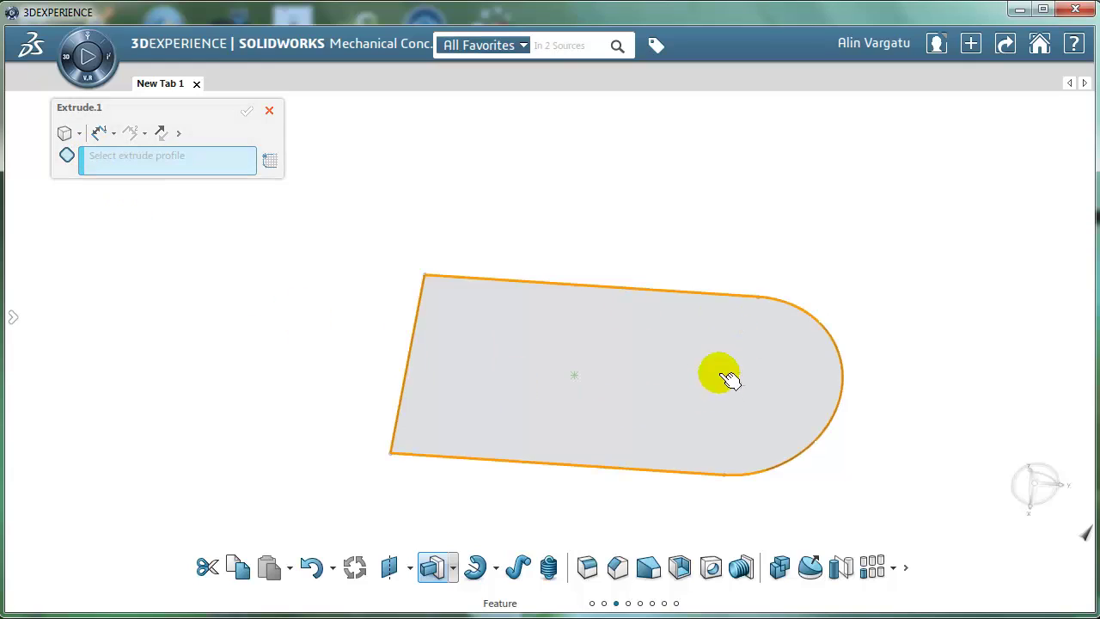
click(675, 356)
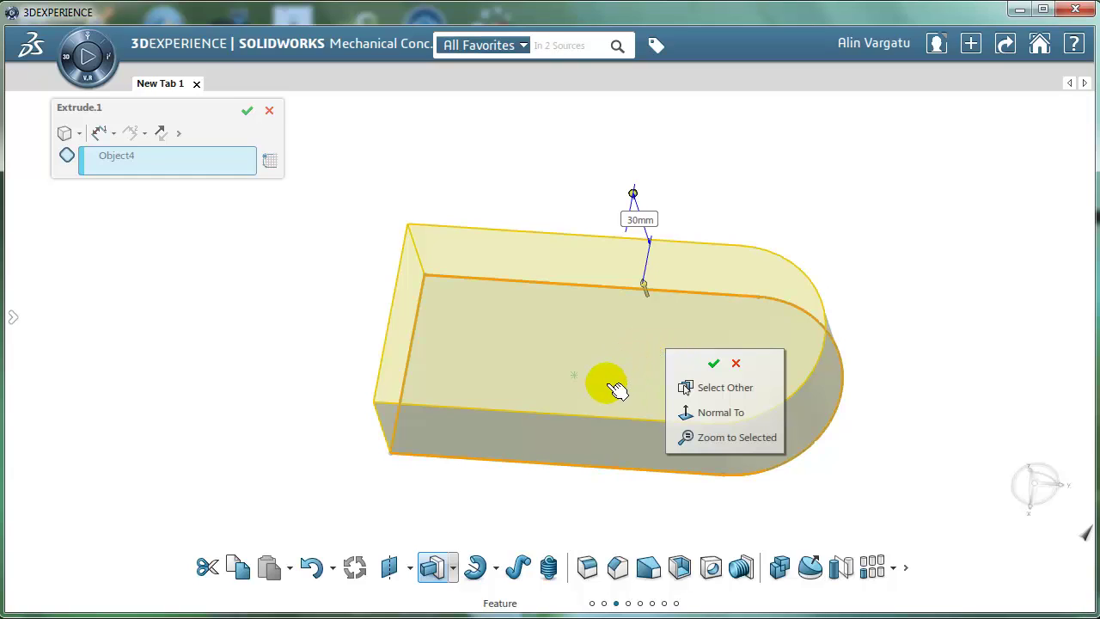
click(92, 155)
click(13, 317)
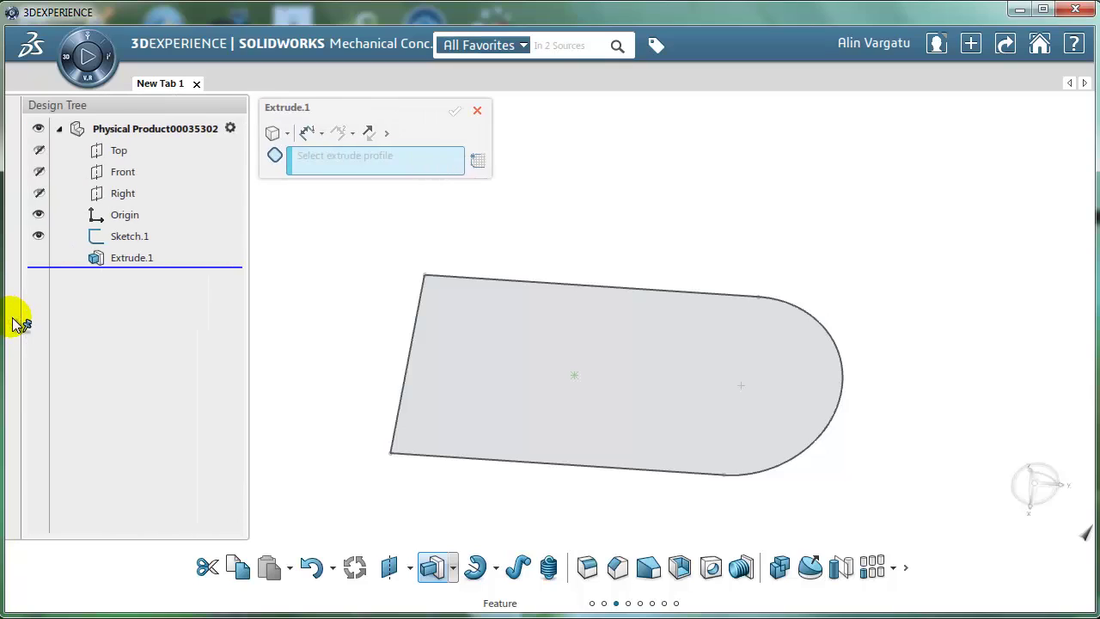
click(143, 238)
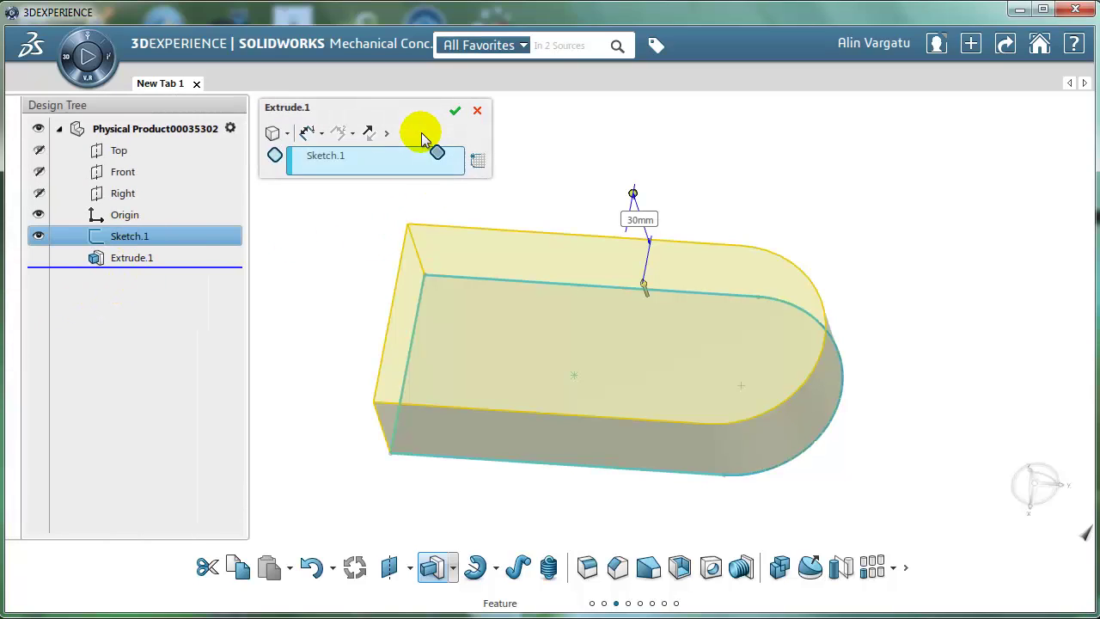
click(246, 109)
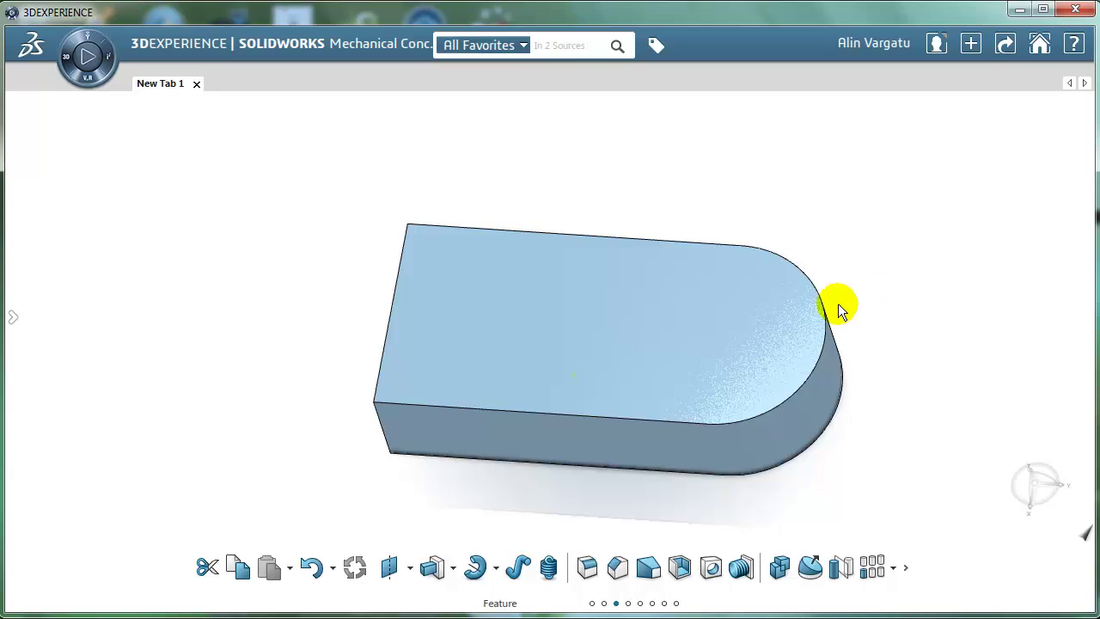
middle_drag(511, 459, 544, 359)
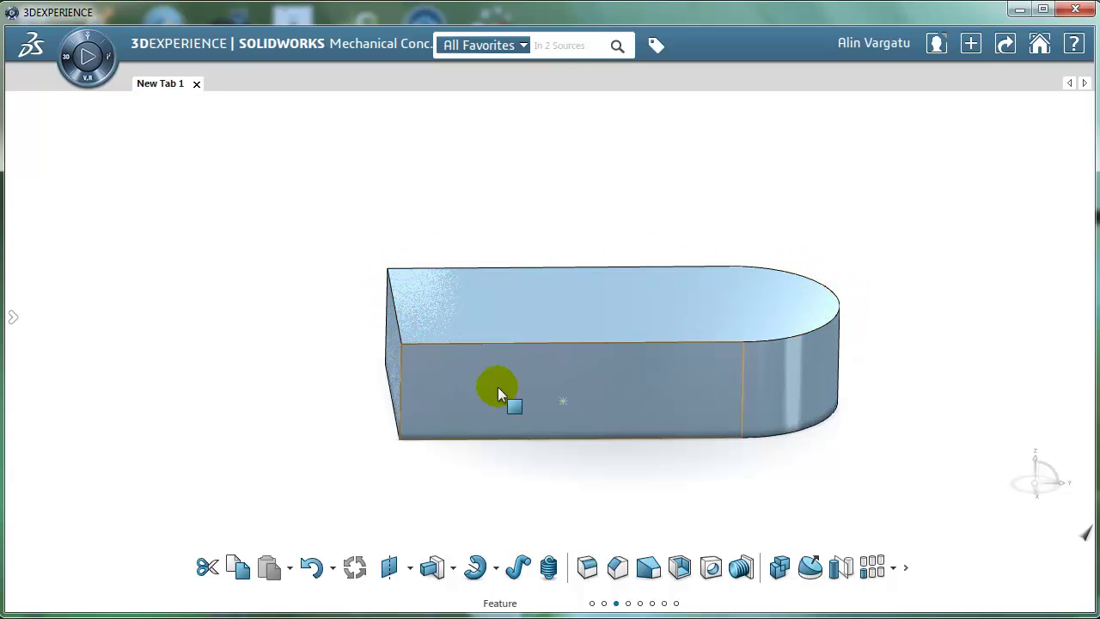
- On the block's front face, sketch a 10 mm diameter circle centred on the top-left corner
click(414, 367)
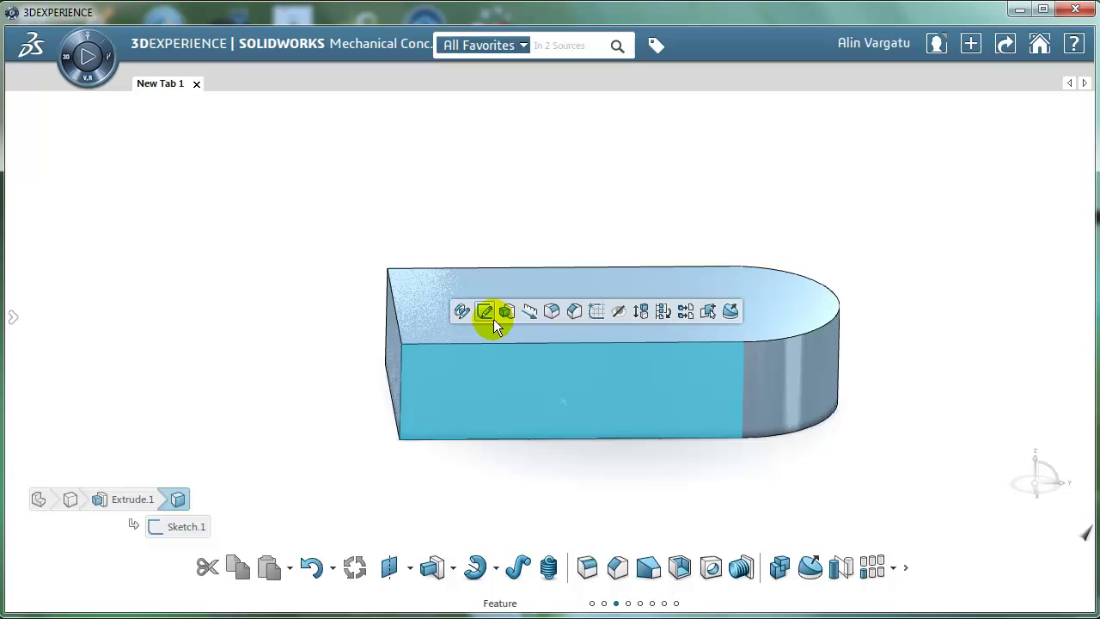
click(600, 312)
right_drag(654, 441, 736, 446)
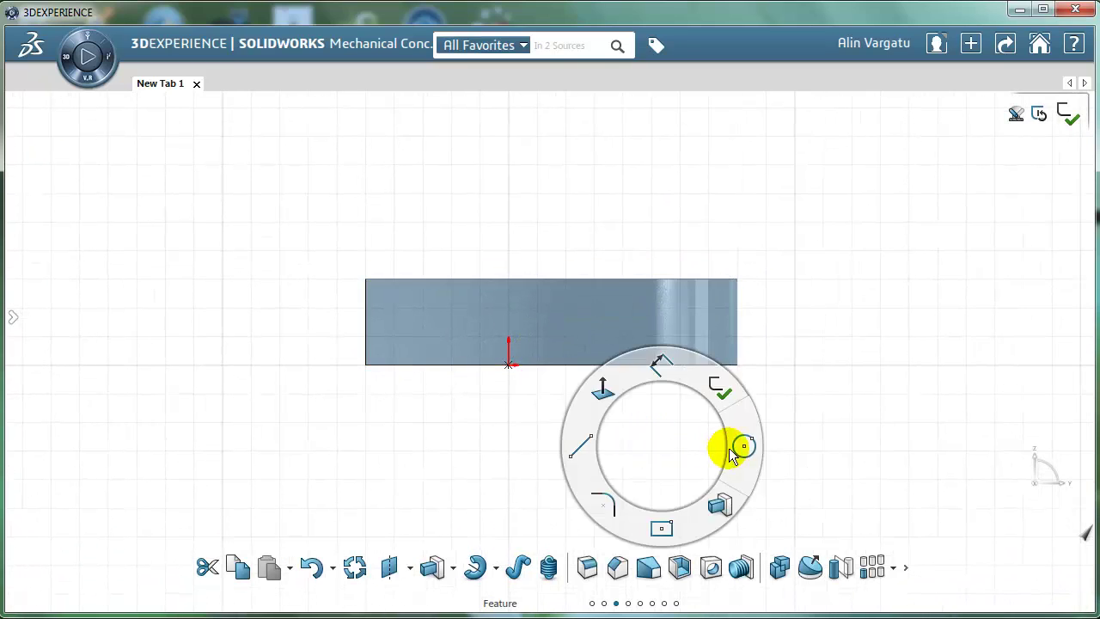
click(365, 279)
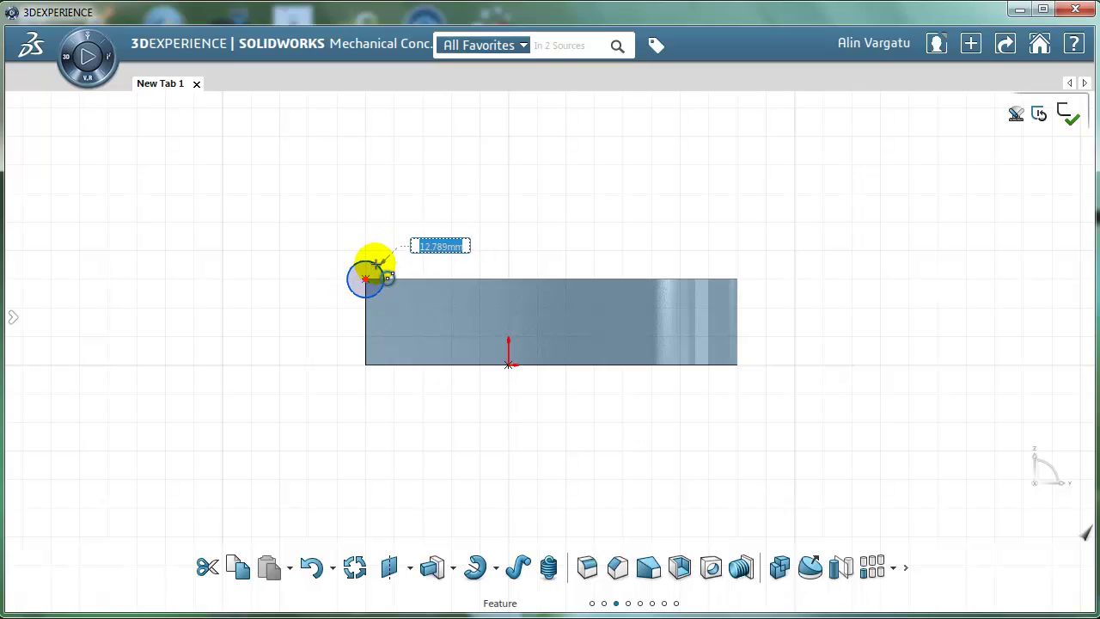
text(10)
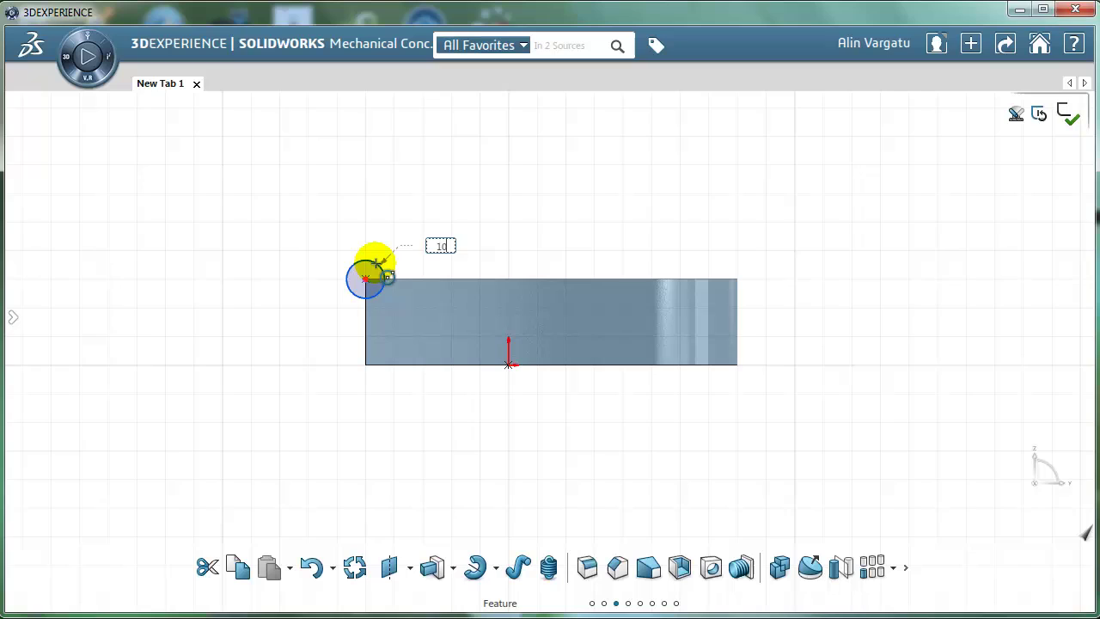
key(Return)
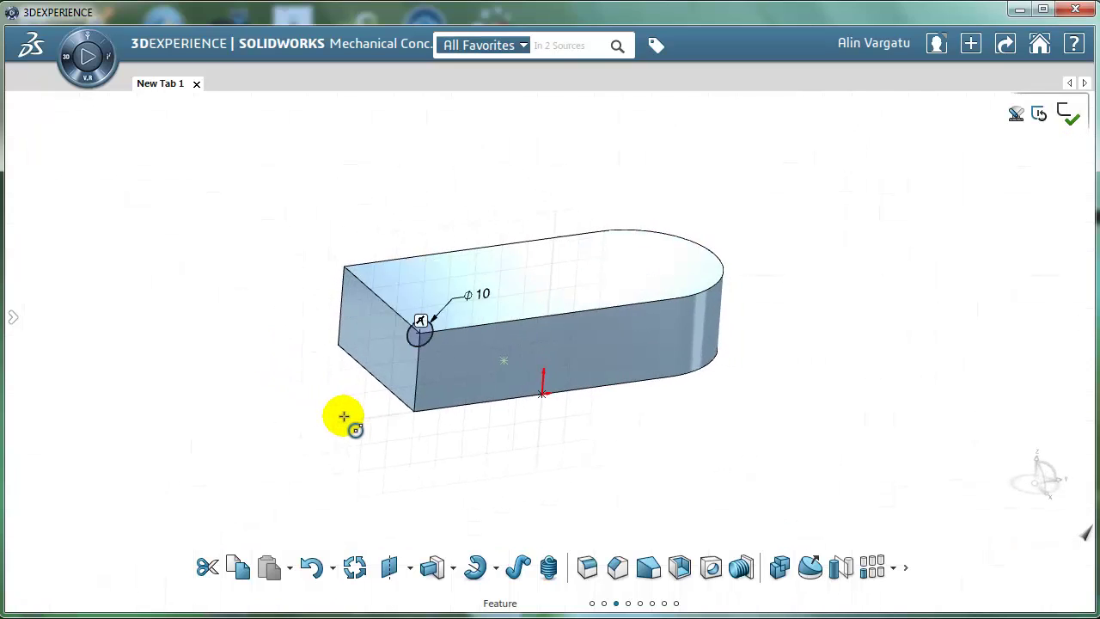
- Cut-sweep the 10 mm circle along the top face's outline (Face.1) to groove the rim
click(523, 571)
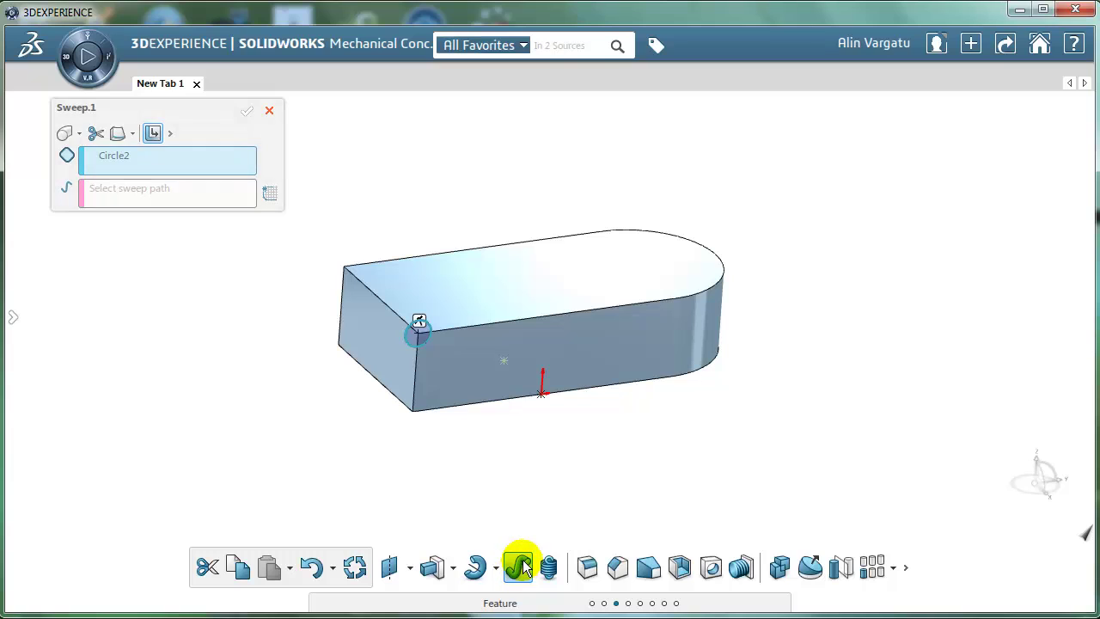
scroll(468, 247, up, 3)
click(123, 196)
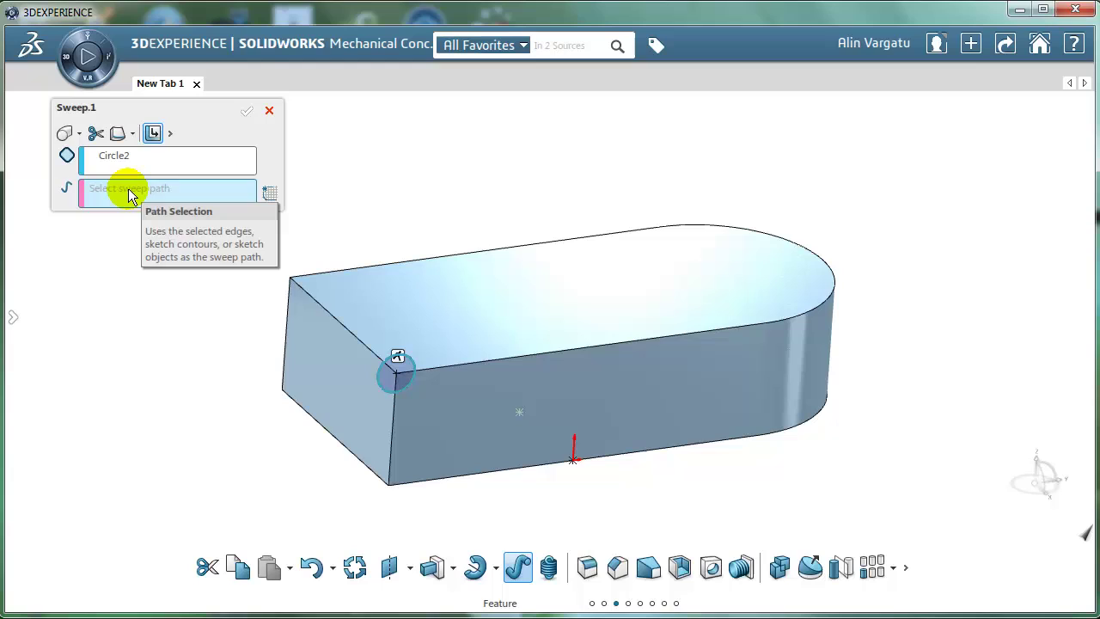
click(361, 342)
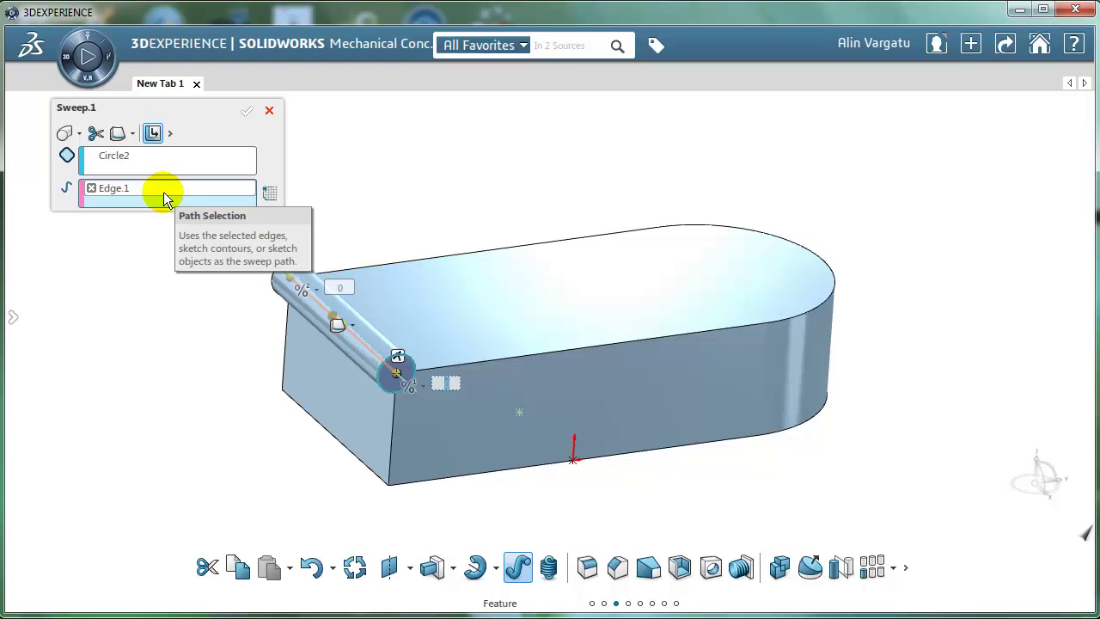
click(92, 191)
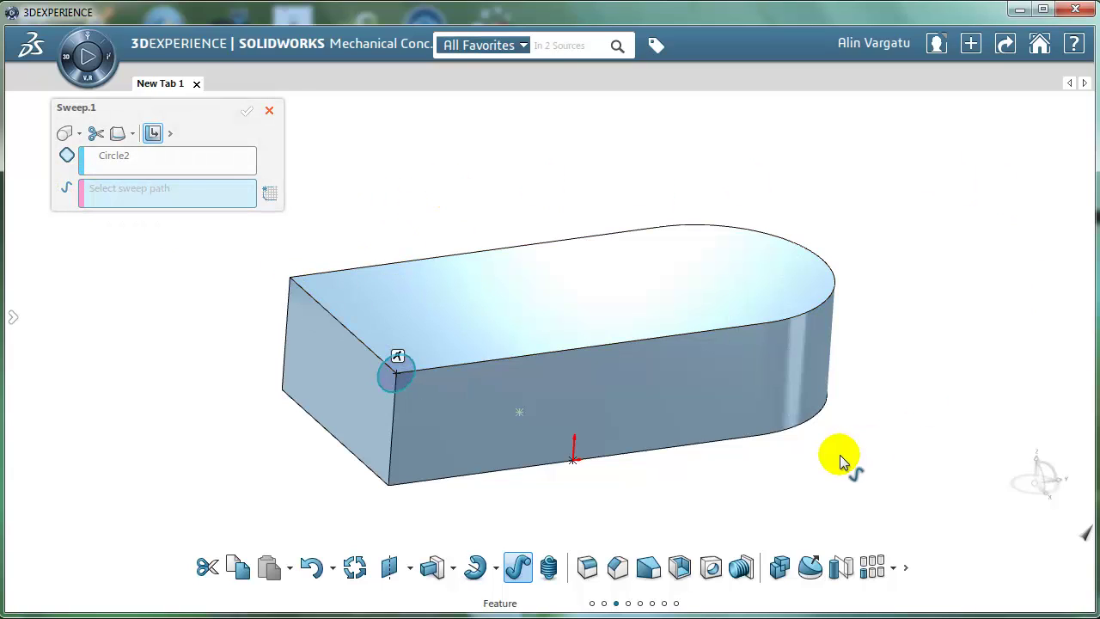
click(567, 306)
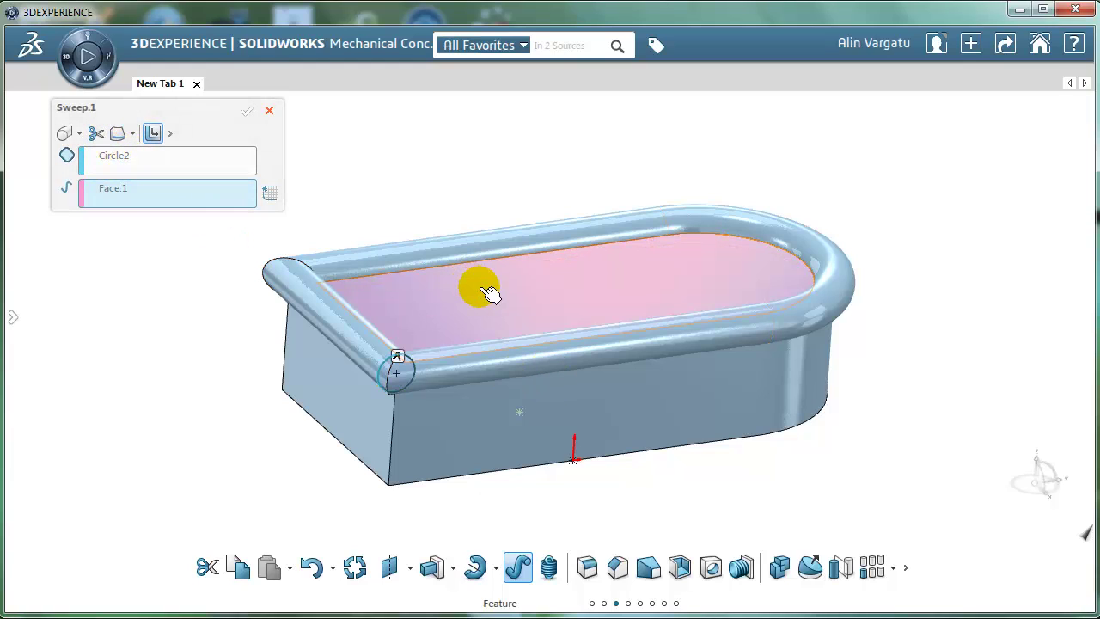
click(96, 136)
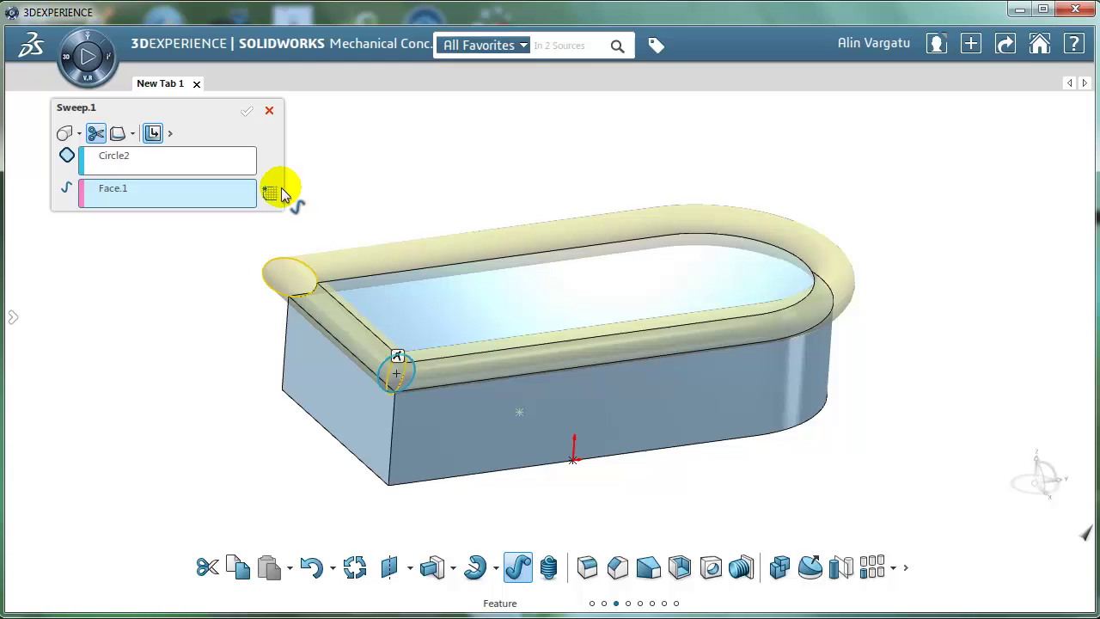
click(249, 112)
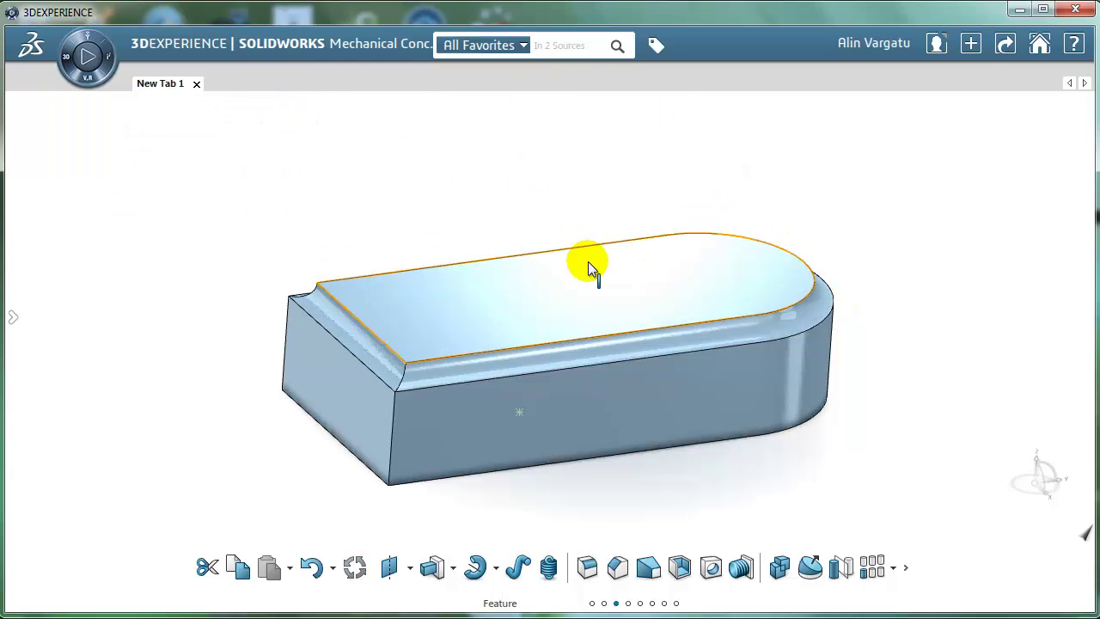
- Roll back and reopen the block's base sketch, Sketch.1, for editing
mouse_move(588, 261)
middle_down()
mouse_move(585, 320)
mouse_move(567, 265)
middle_up()
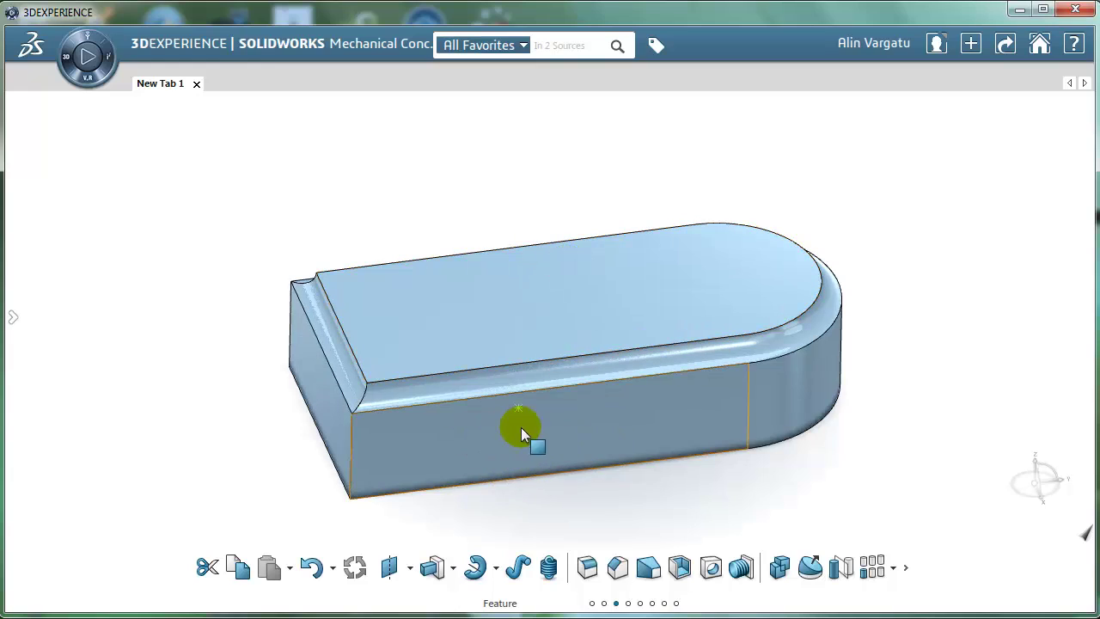
click(581, 430)
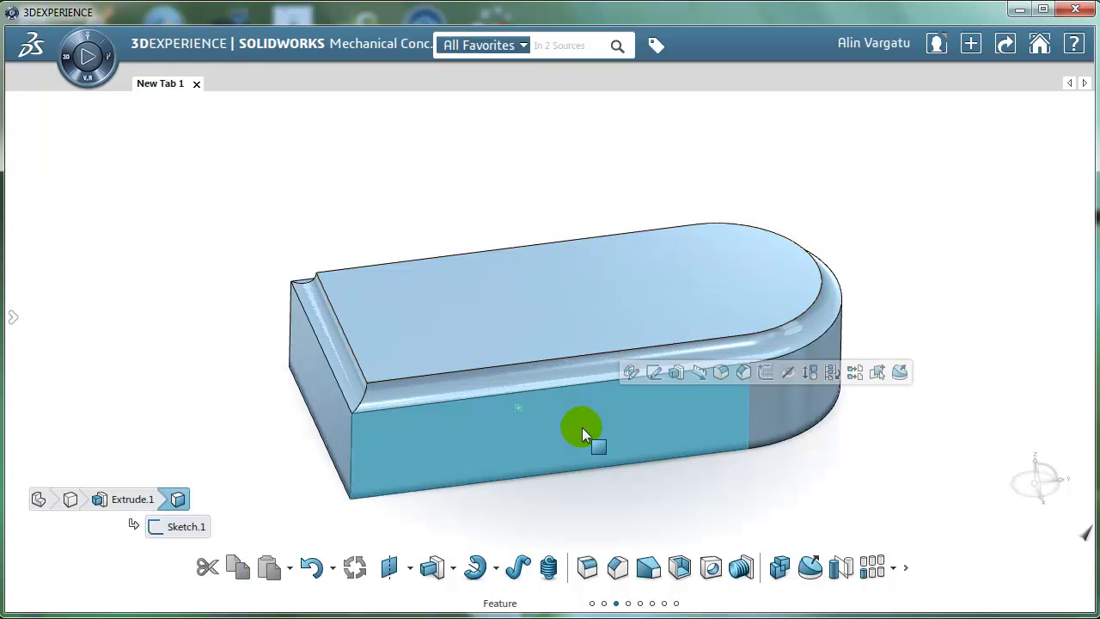
click(185, 526)
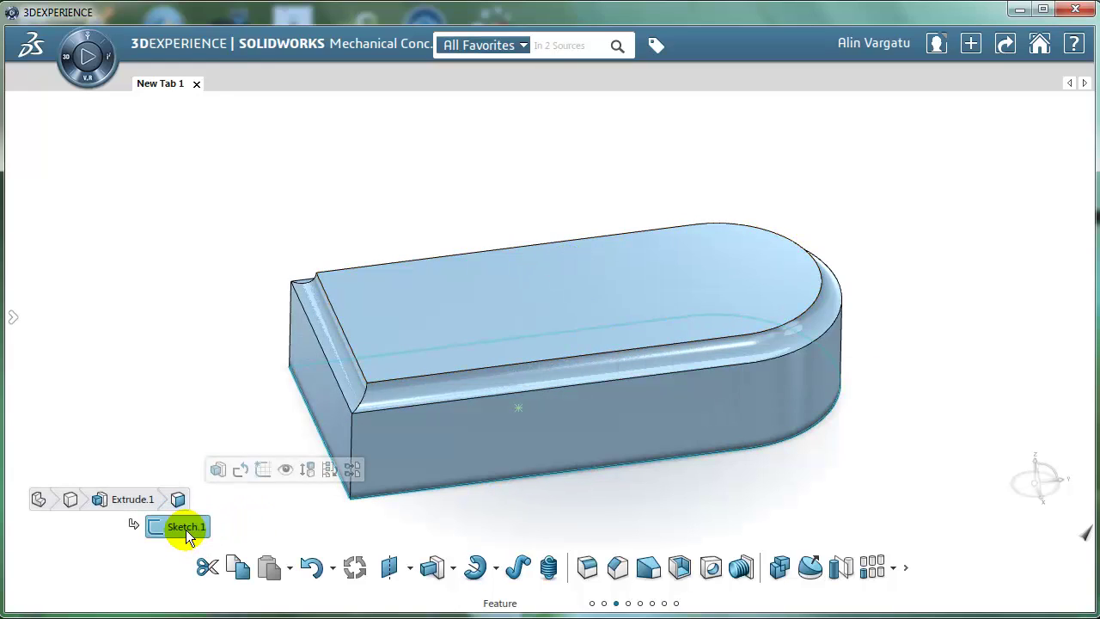
click(241, 471)
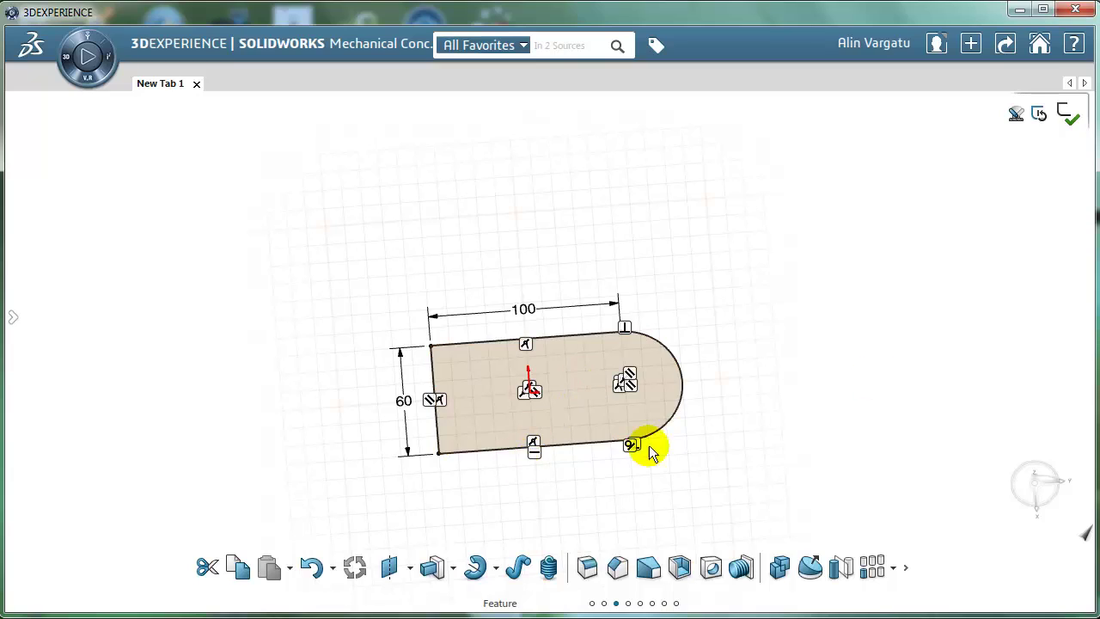
- Add a 50 mm diameter circle centred on the profile's top edge midpoint
right_click(832, 332)
click(909, 333)
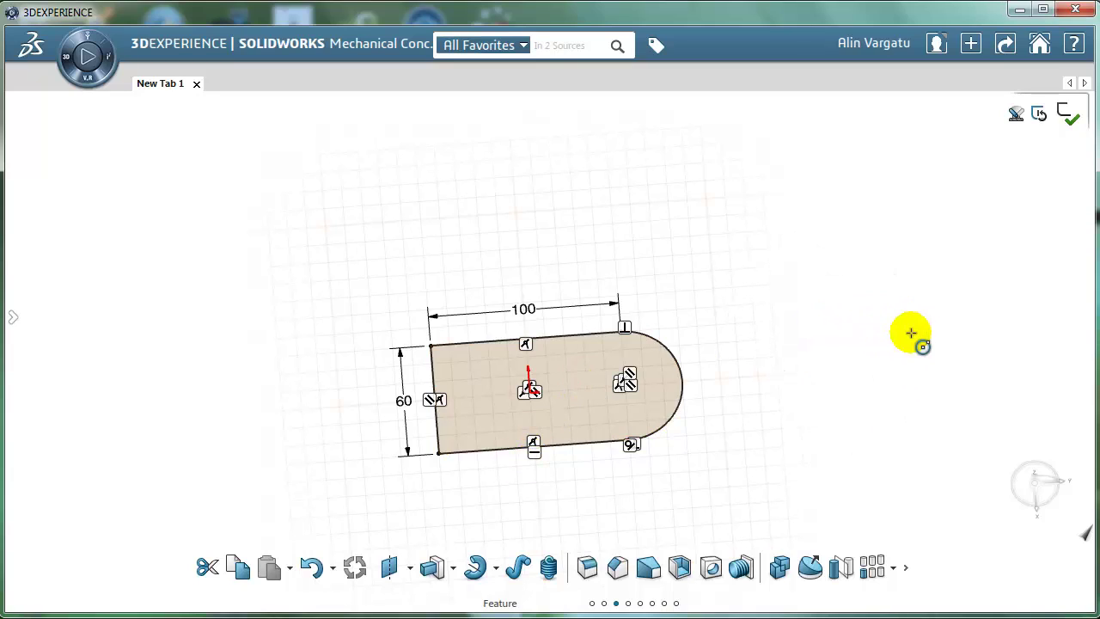
click(525, 341)
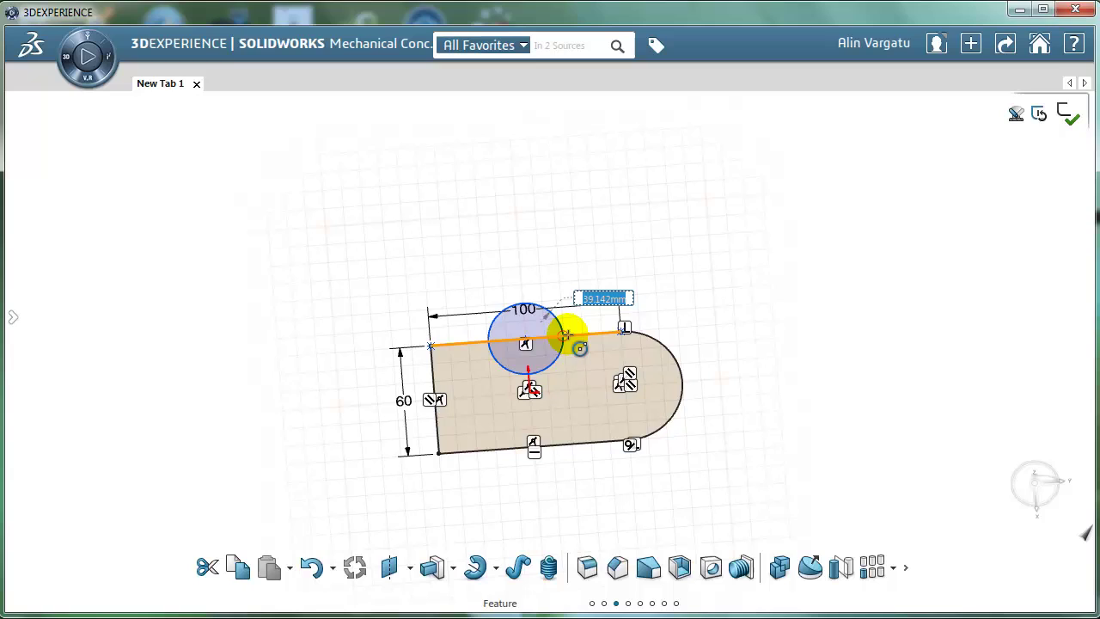
text(50)
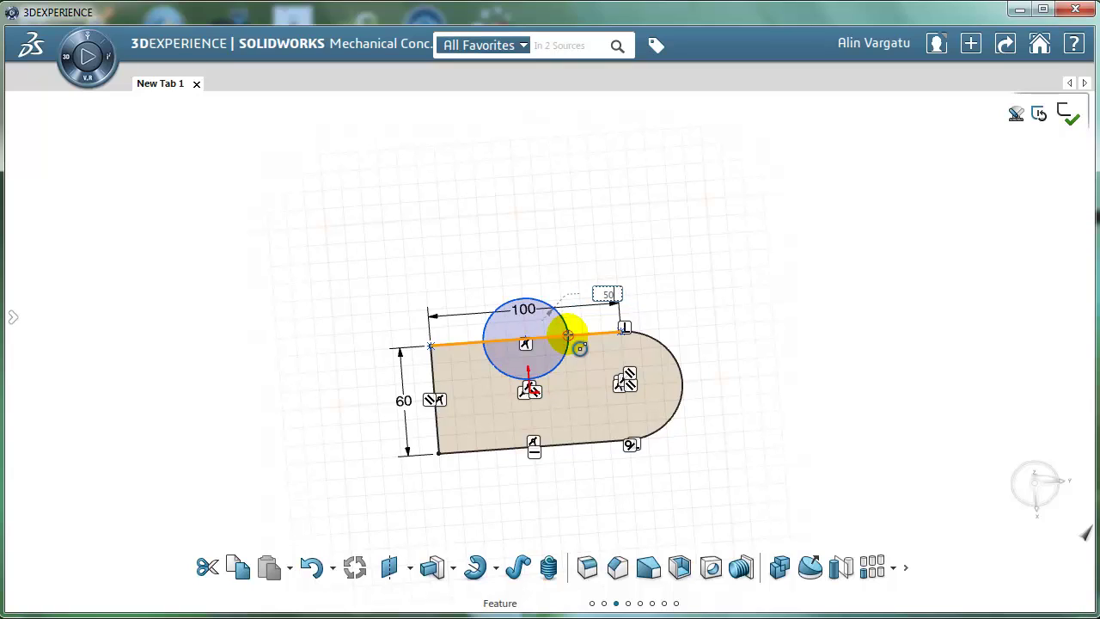
key(Return)
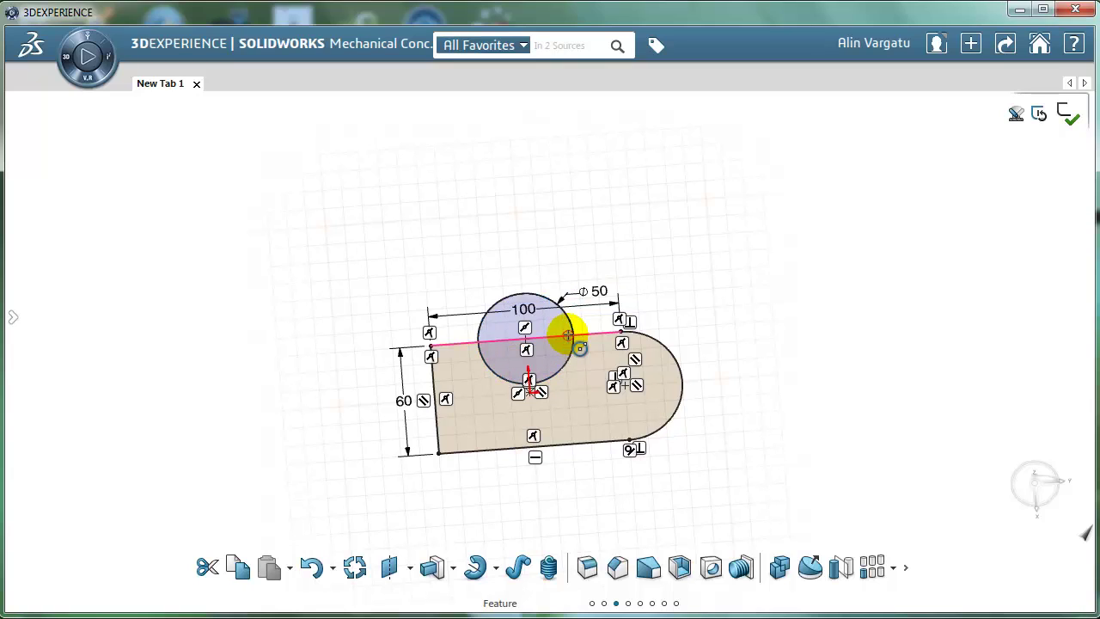
click(591, 419)
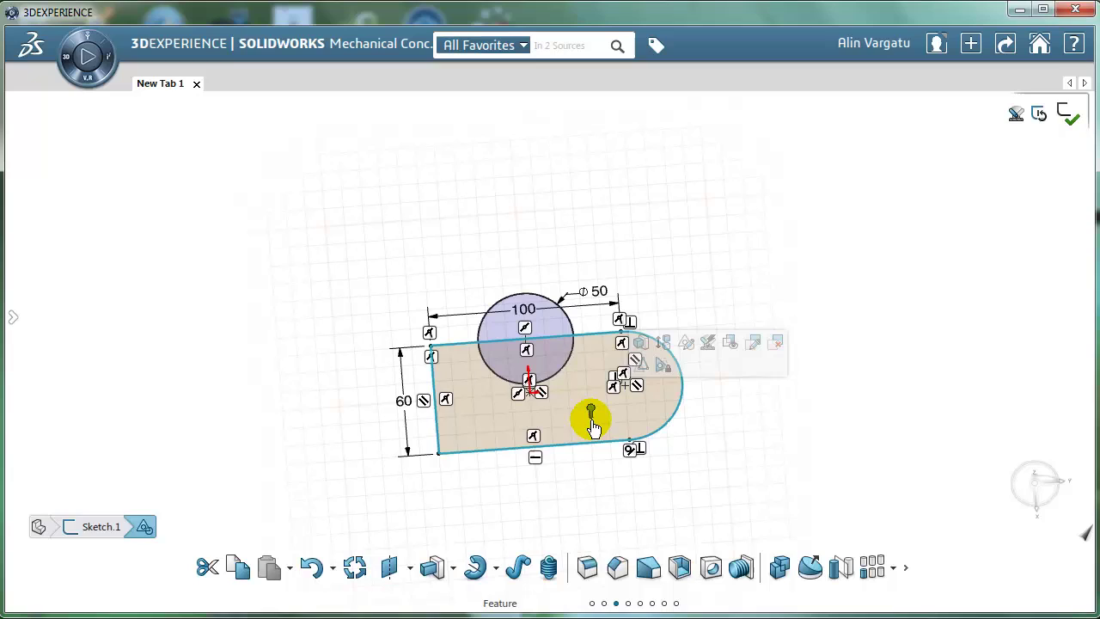
- Union the top 50 mm circle with the block outline using Sketch Boolean, then select the top edge beside the bump
click(754, 345)
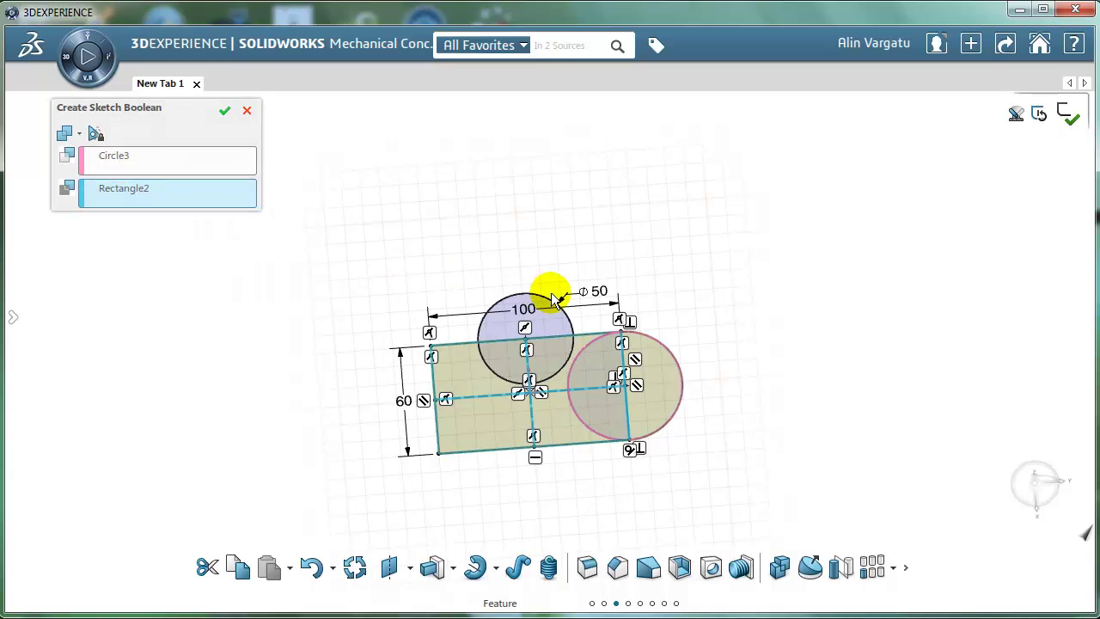
click(556, 324)
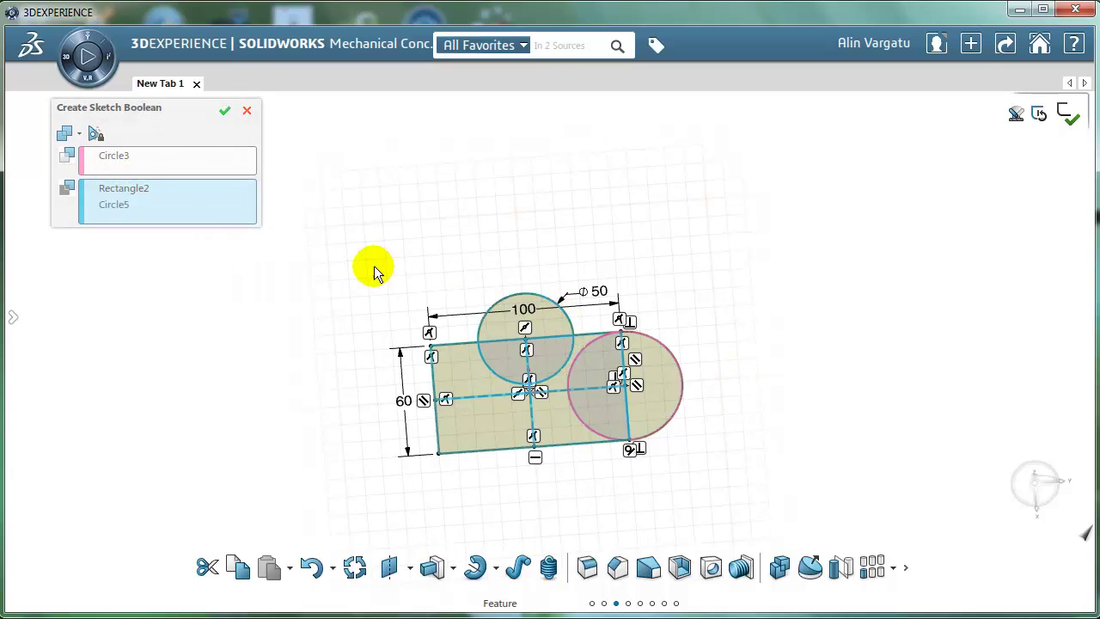
click(225, 110)
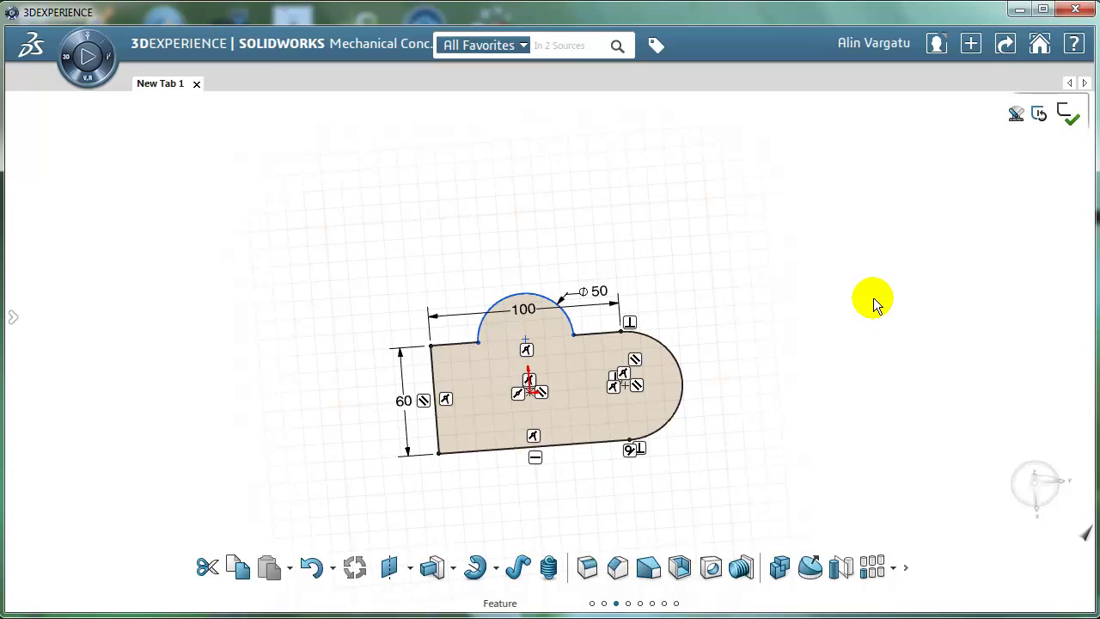
scroll(550, 354, up, 3)
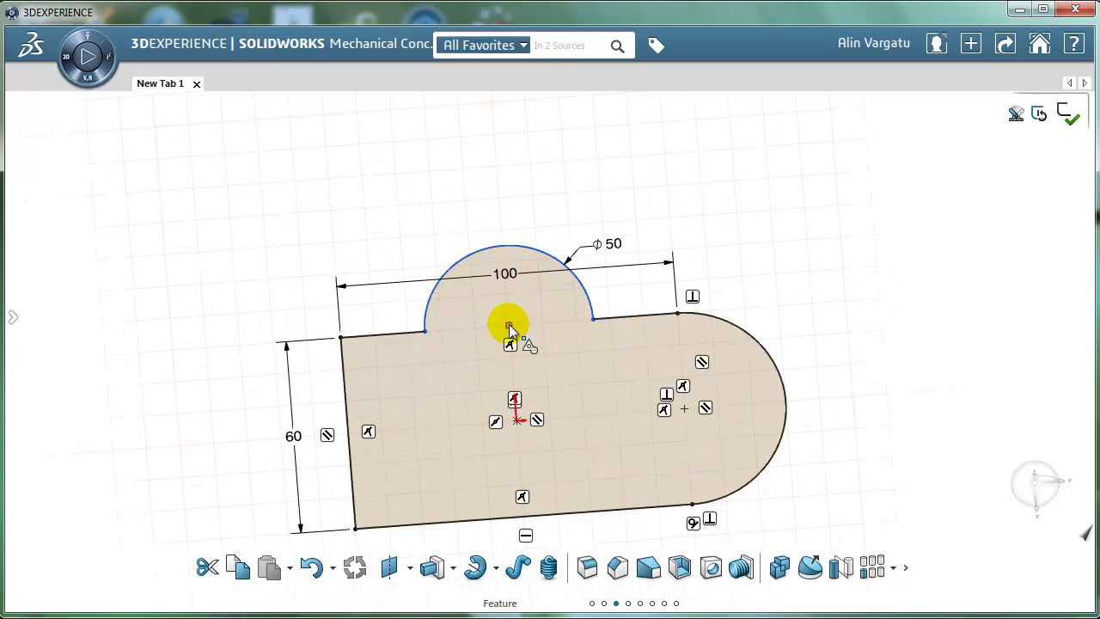
click(639, 318)
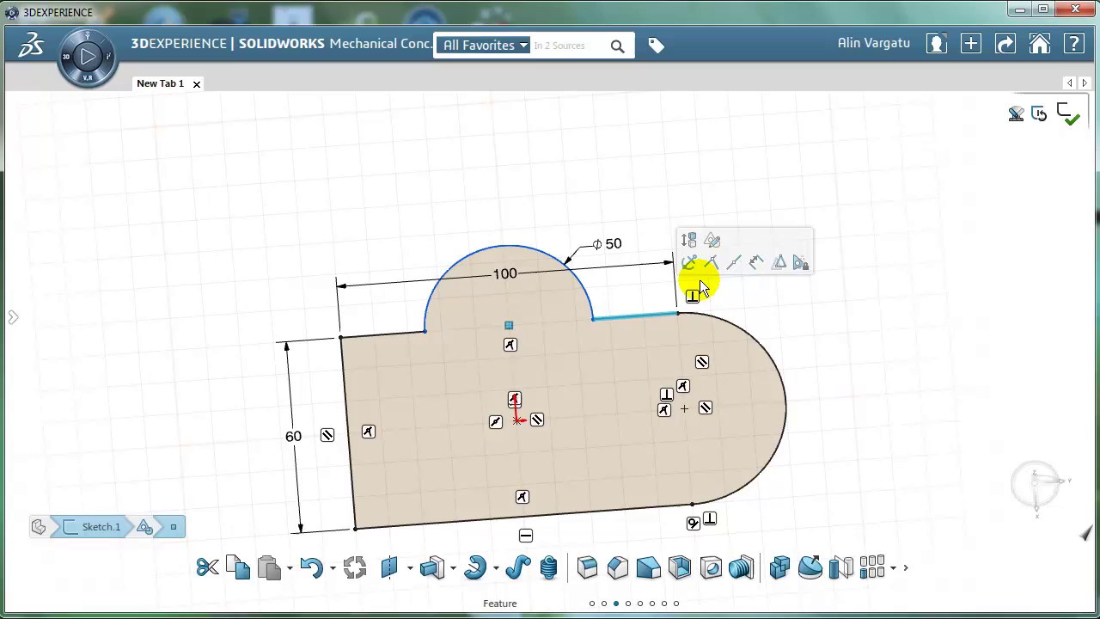
click(1037, 336)
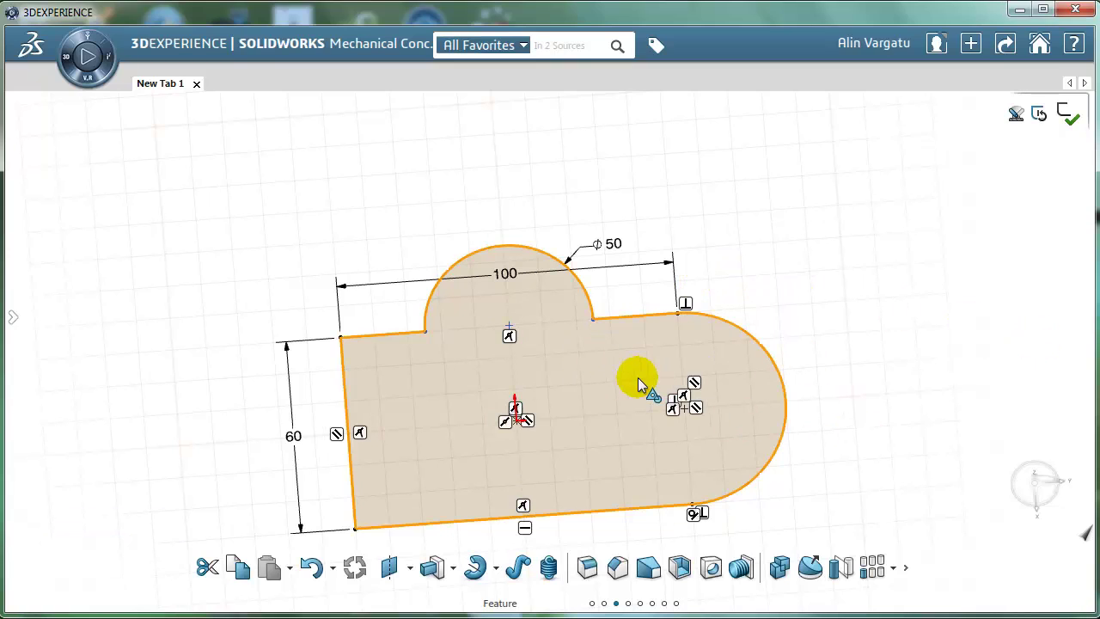
- Dimension the bump's arc centre 50 mm from the sketch's left edge
click(398, 335)
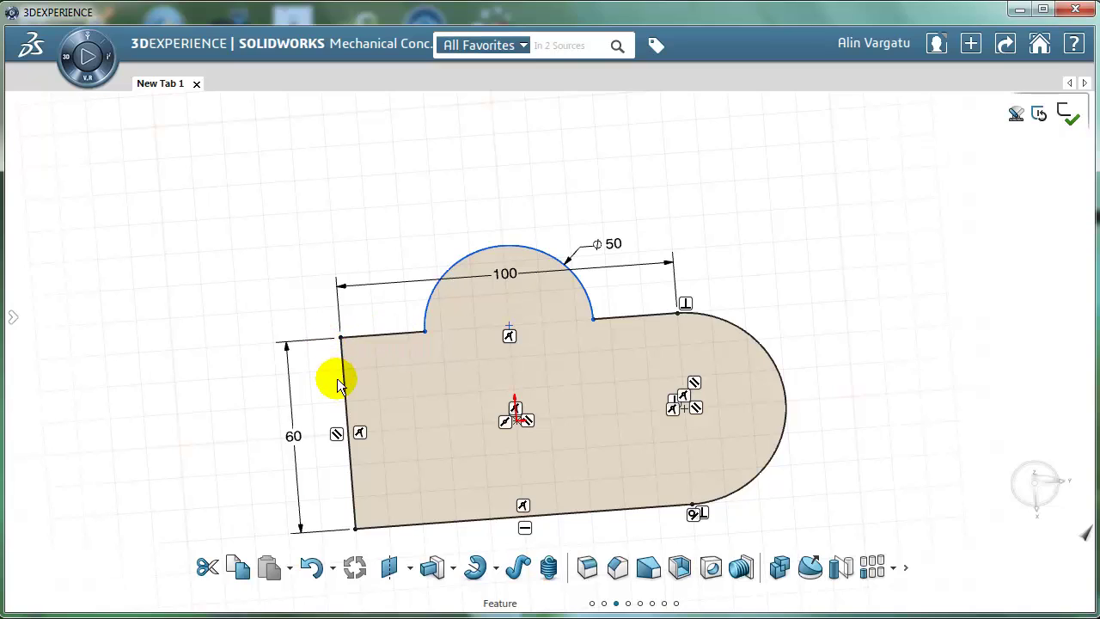
right_click(910, 342)
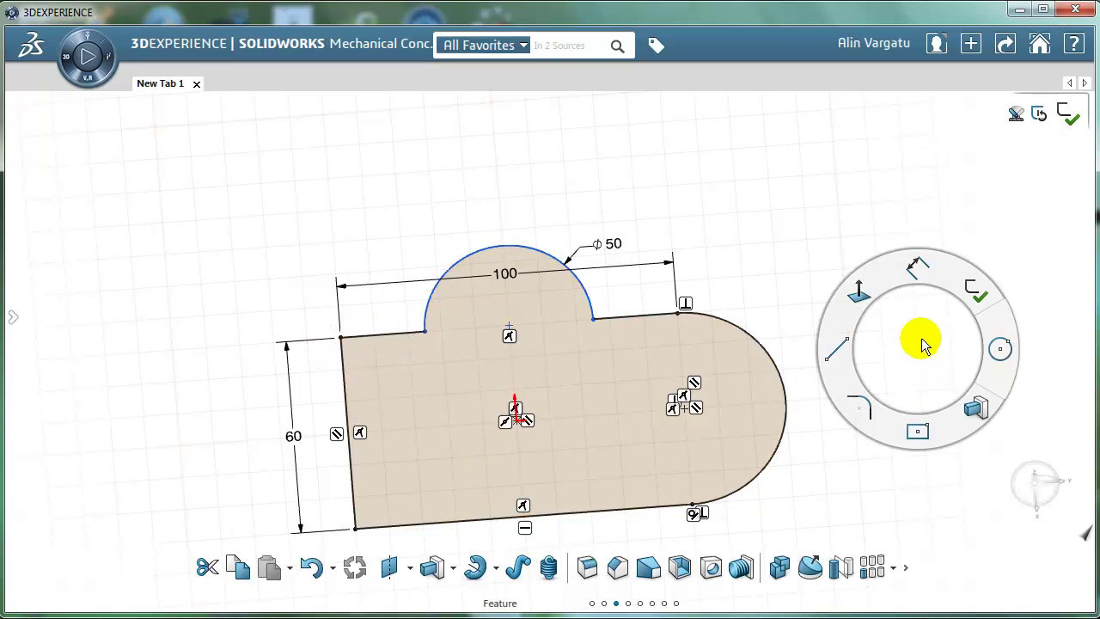
click(346, 402)
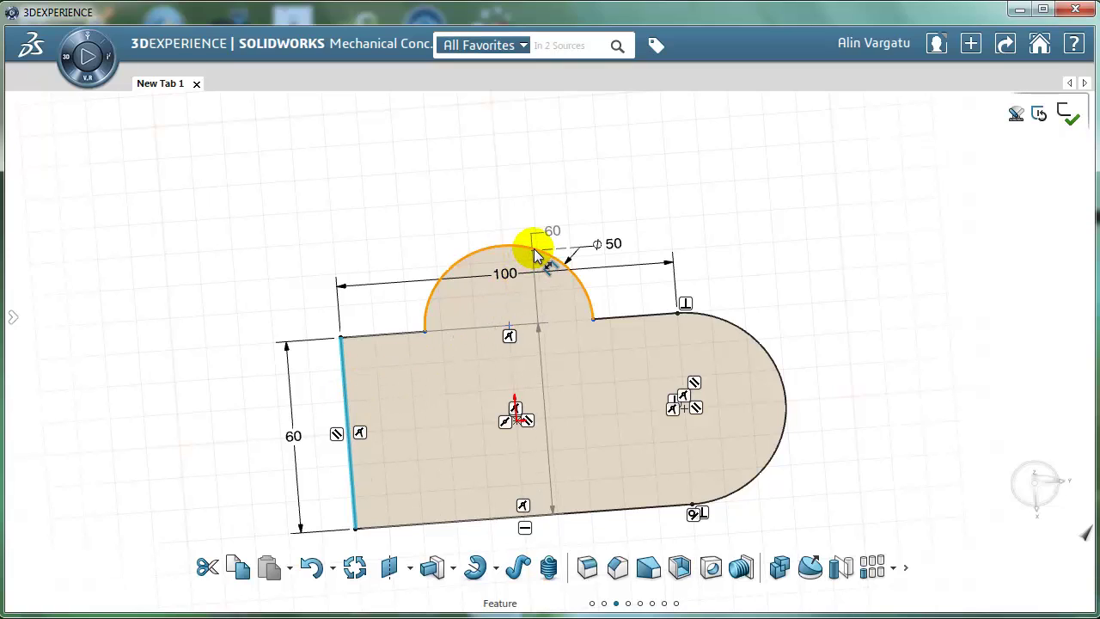
click(535, 256)
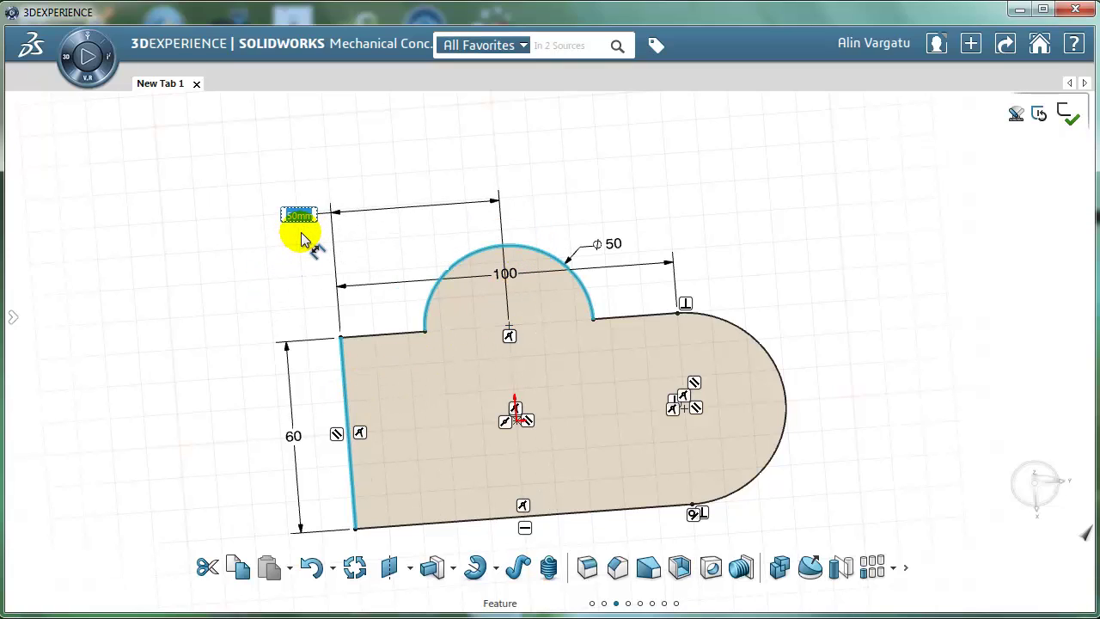
click(300, 239)
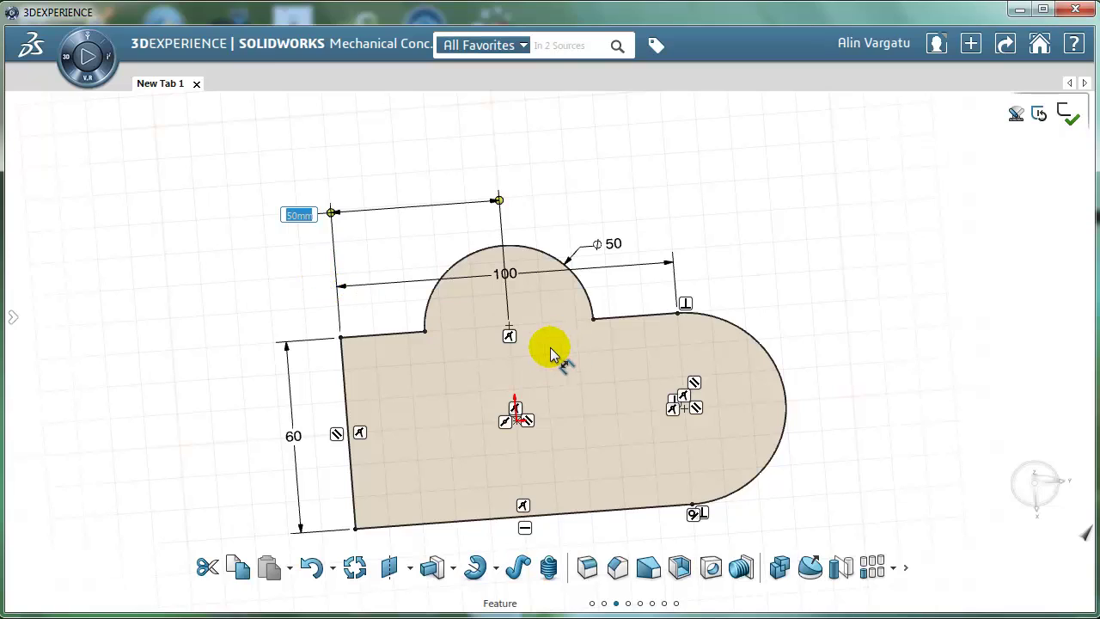
click(1065, 121)
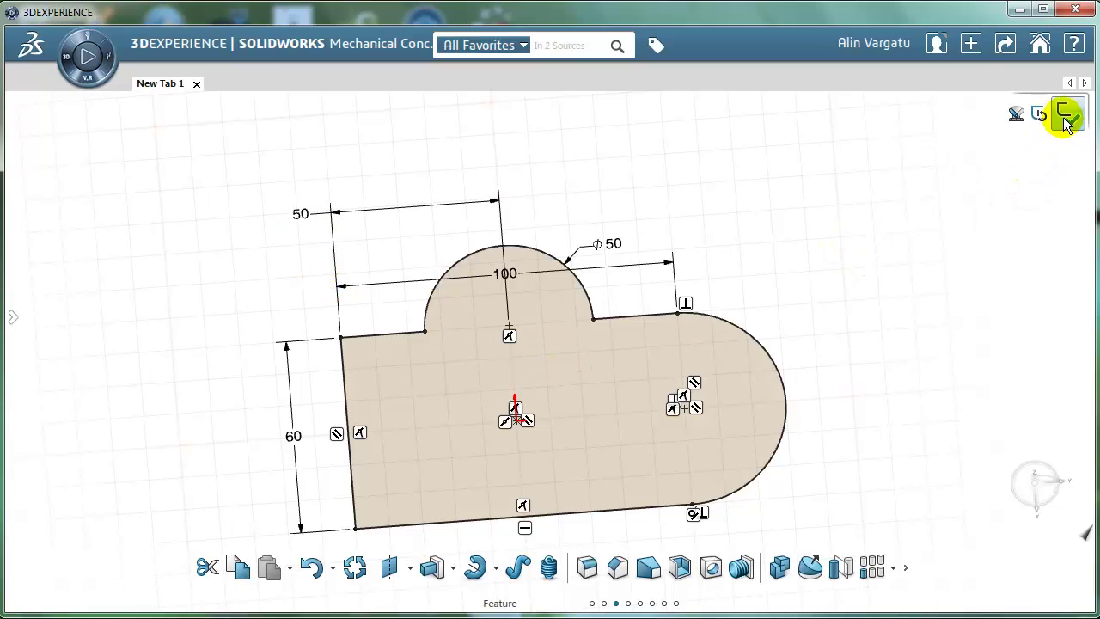
- Exit Sketch.1 and orbit to view the rebuilt block with its bump and rim groove from below
click(1065, 121)
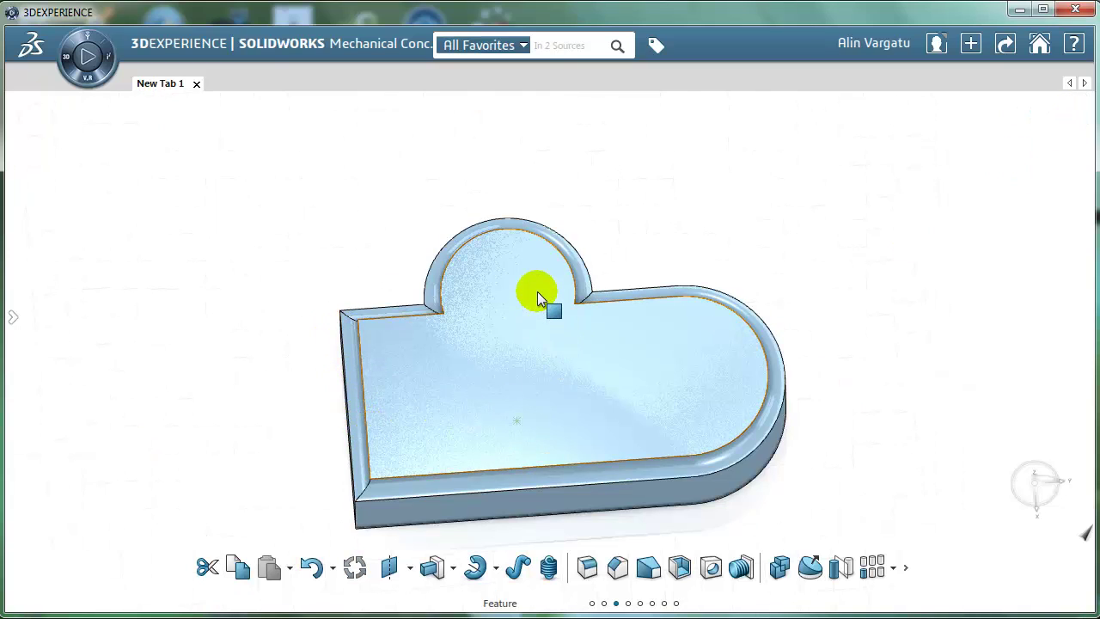
middle_drag(485, 430, 527, 384)
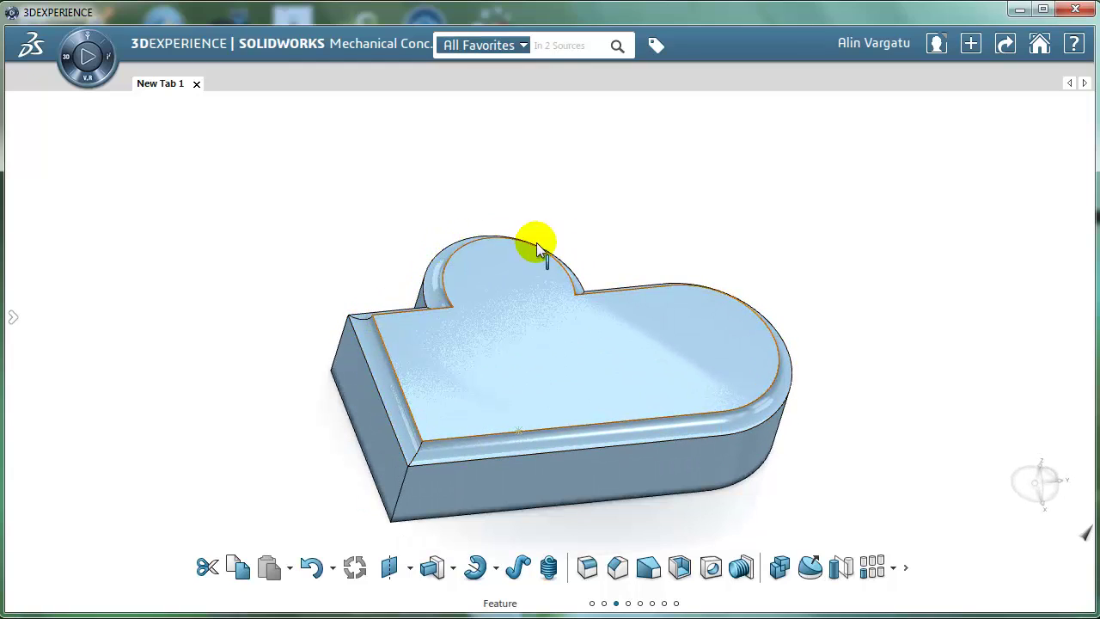